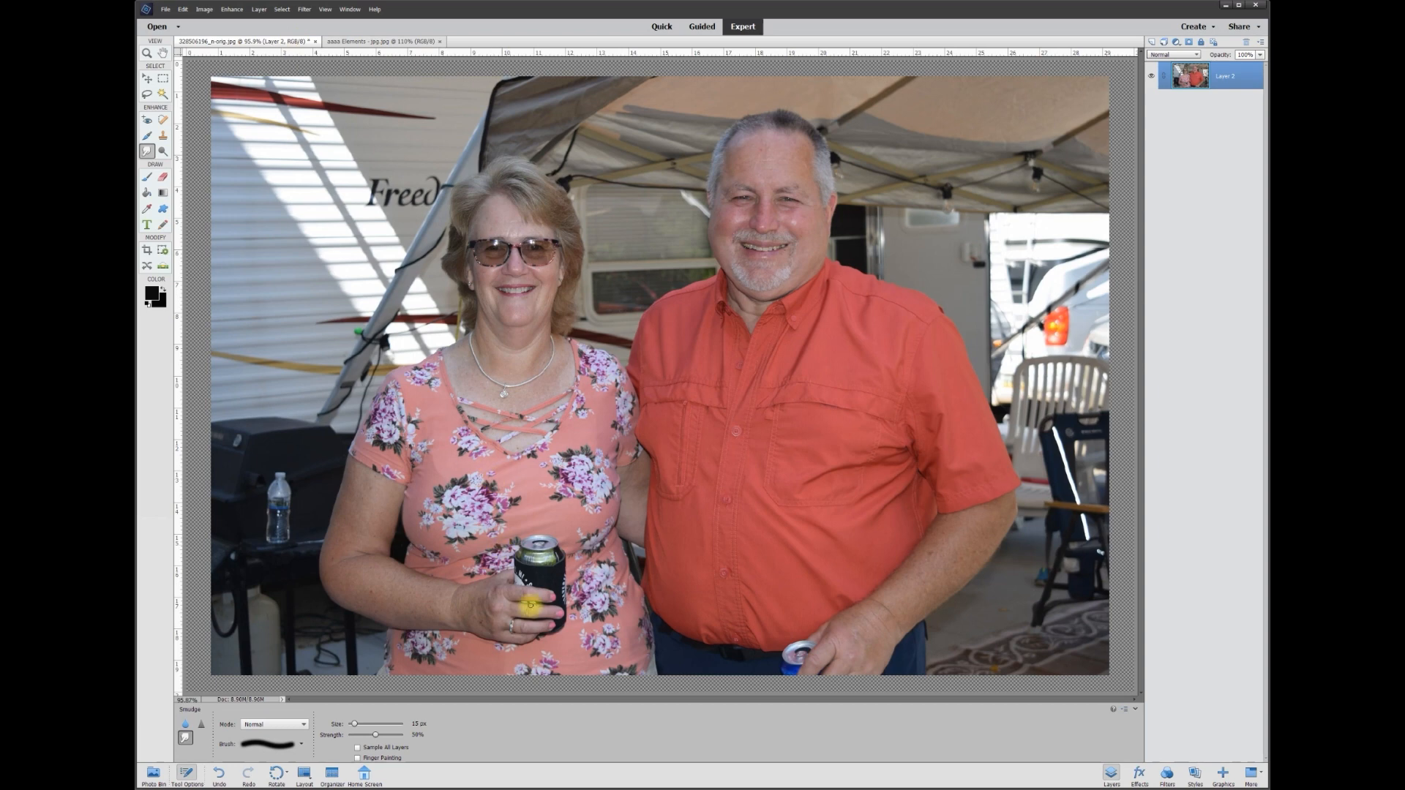
Step: Lasso loosely around the woman's bent arm, from her shoulder to the hand holding the can, and copy the selection to a new layer
{"action": "key", "text": "v"}
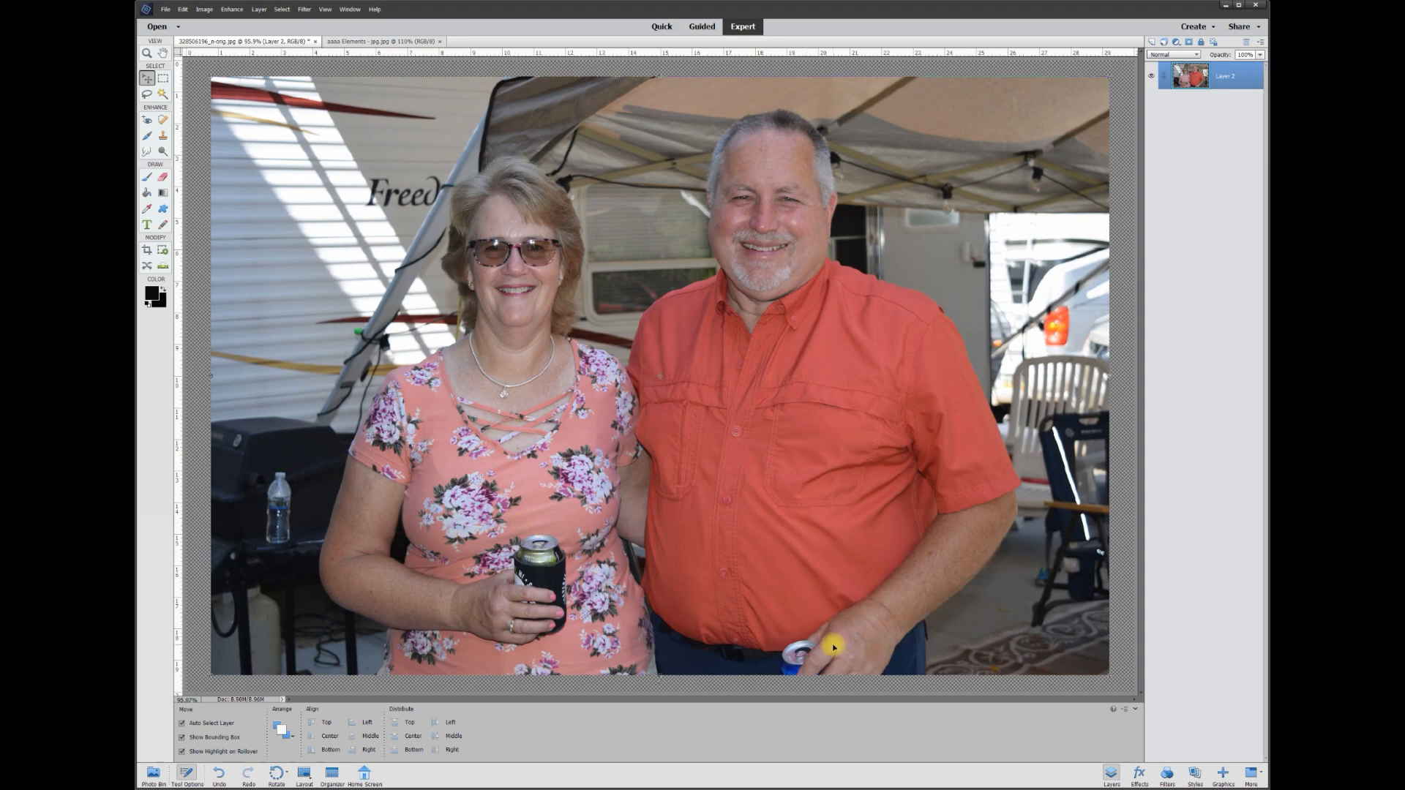
{"action": "scroll", "coordinate": [532, 580], "scroll_direction": "up", "scroll_amount": 2}
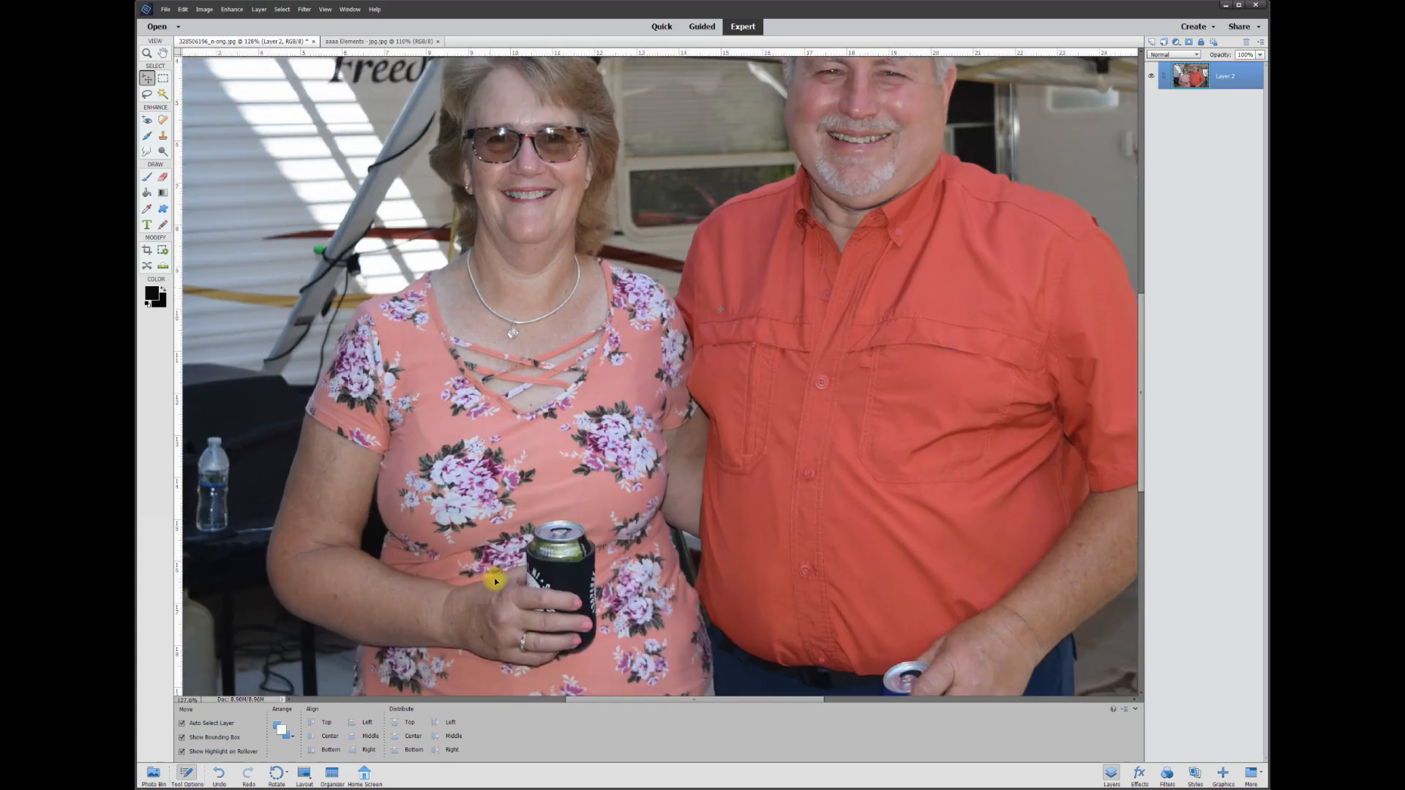
{"action": "scroll", "coordinate": [556, 593], "scroll_direction": "up", "scroll_amount": 1}
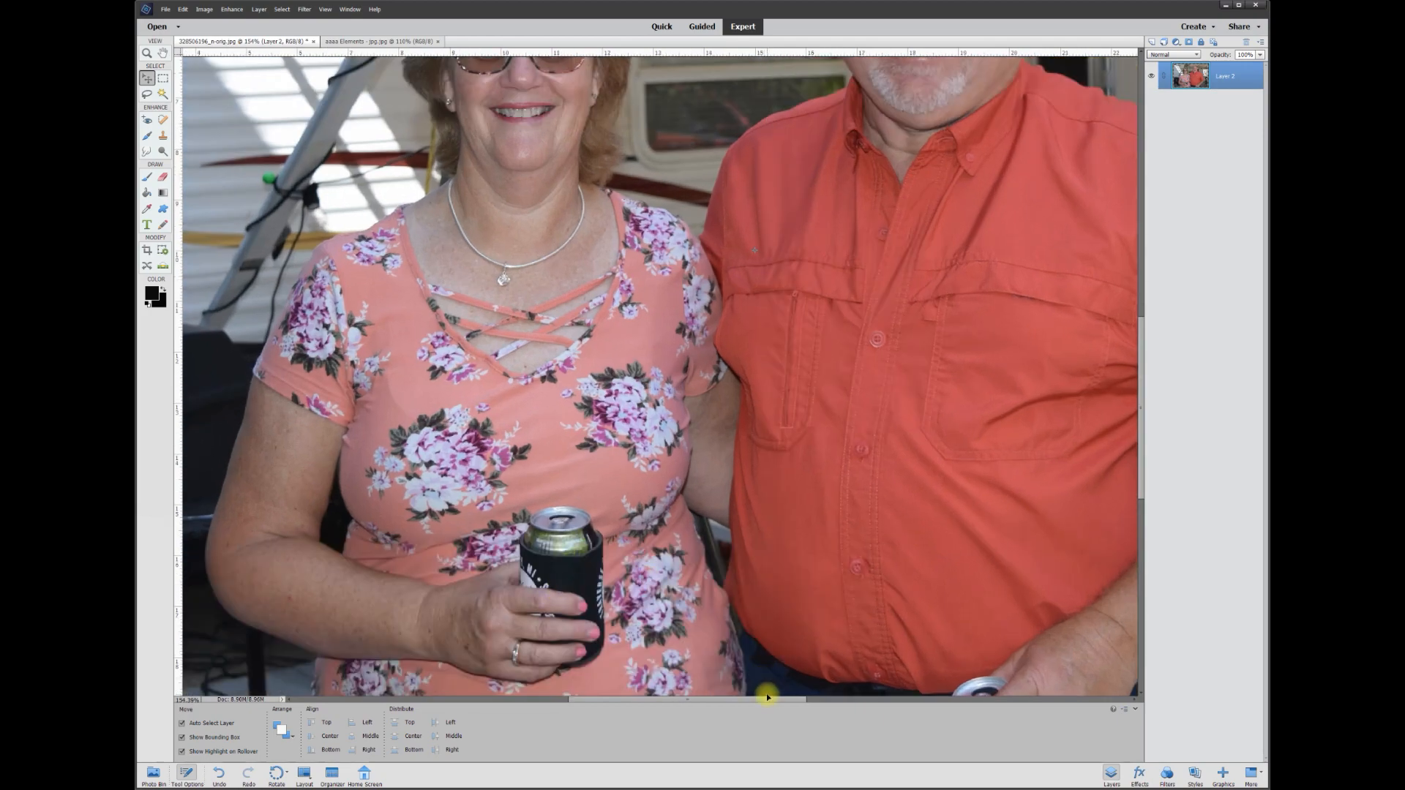
{"action": "left_click_drag", "start_coordinate": [769, 701], "coordinate": [734, 701]}
{"action": "left_click_drag", "start_coordinate": [1143, 436], "coordinate": [1143, 471]}
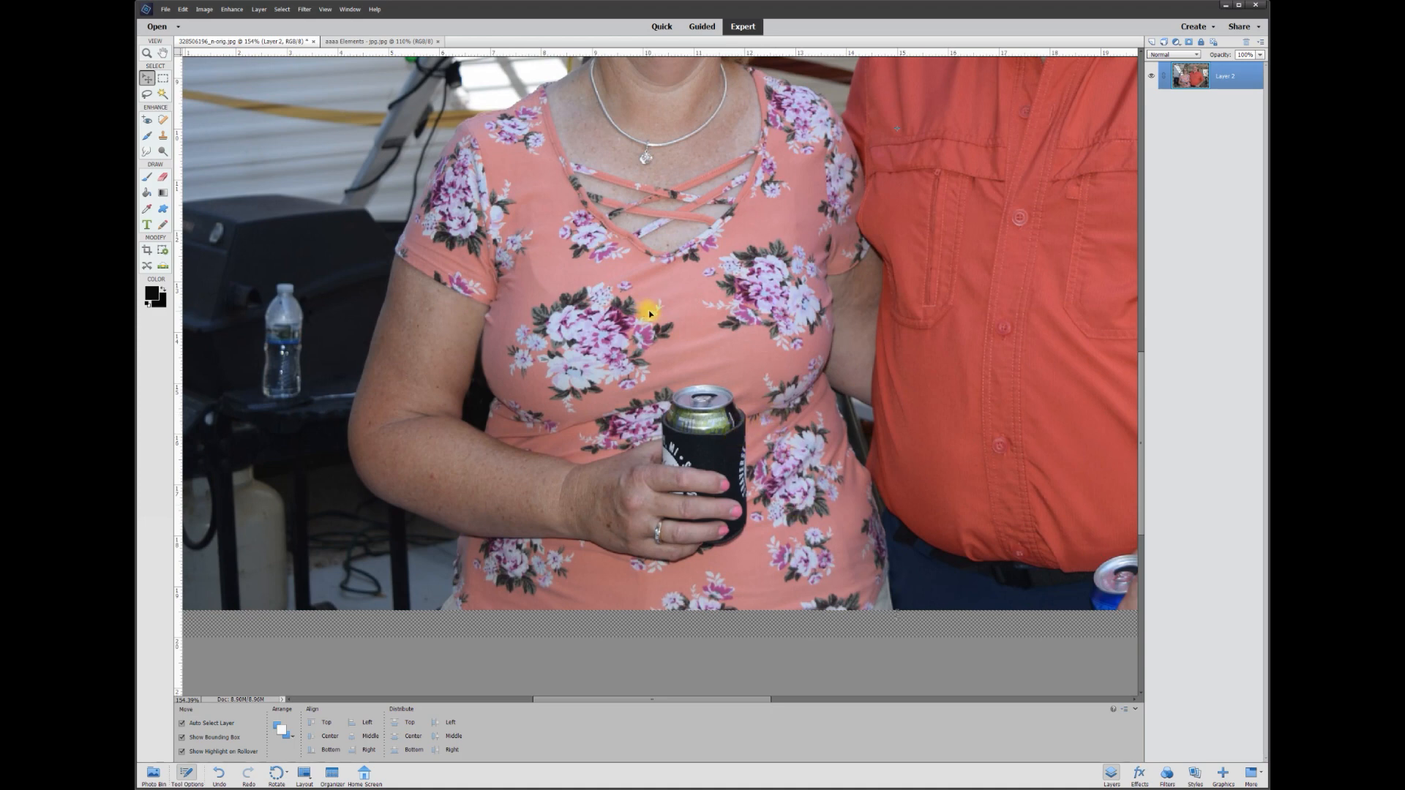
{"action": "left_click", "coordinate": [147, 97]}
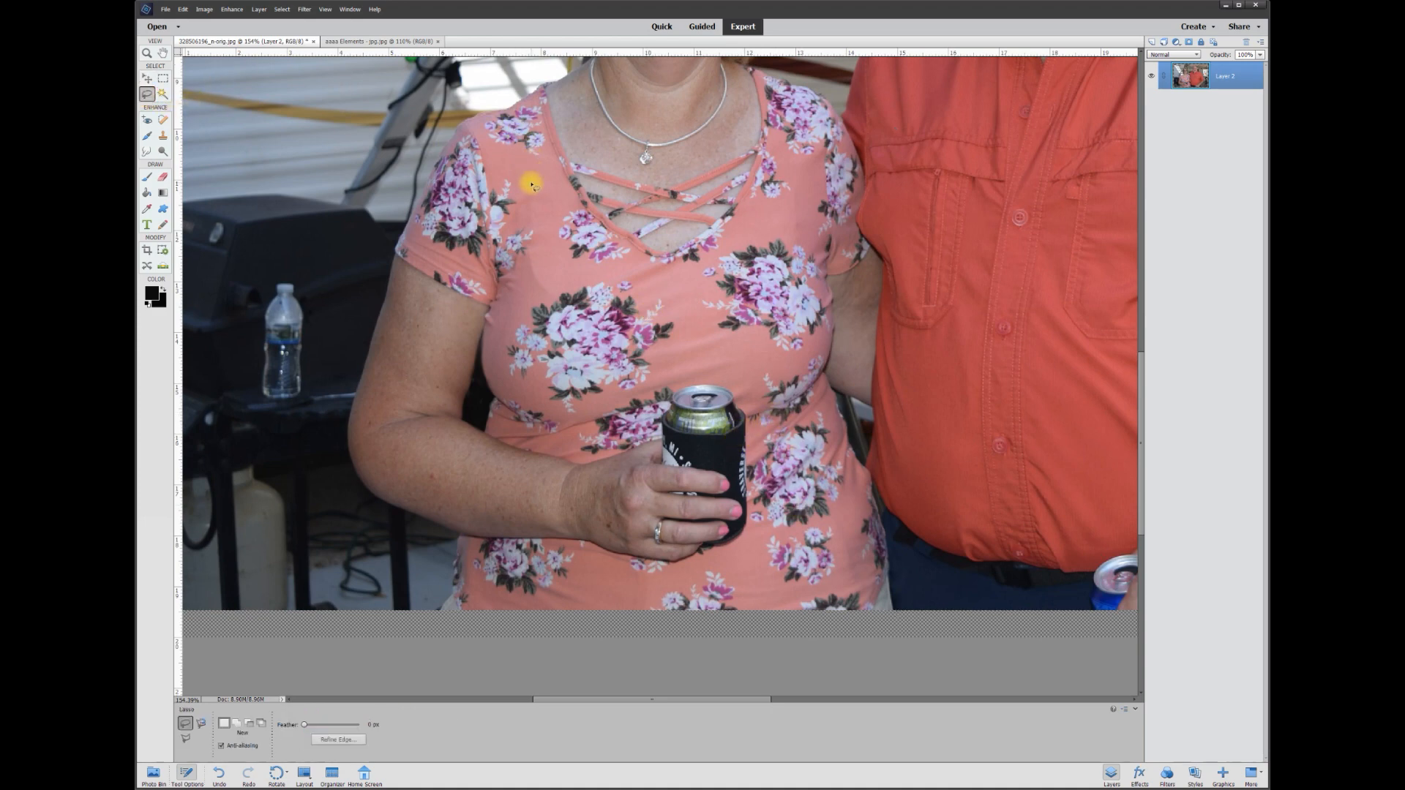
{"action": "mouse_move", "coordinate": [481, 106]}
{"action": "left_mouse_down"}
{"action": "mouse_move", "coordinate": [437, 125]}
{"action": "mouse_move", "coordinate": [397, 186]}
{"action": "mouse_move", "coordinate": [344, 316]}
{"action": "mouse_move", "coordinate": [319, 419]}
{"action": "mouse_move", "coordinate": [353, 509]}
{"action": "mouse_move", "coordinate": [460, 559]}
{"action": "mouse_move", "coordinate": [642, 578]}
{"action": "mouse_move", "coordinate": [750, 560]}
{"action": "mouse_move", "coordinate": [771, 467]}
{"action": "mouse_move", "coordinate": [763, 407]}
{"action": "mouse_move", "coordinate": [737, 368]}
{"action": "mouse_move", "coordinate": [654, 376]}
{"action": "mouse_move", "coordinate": [628, 415]}
{"action": "mouse_move", "coordinate": [585, 430]}
{"action": "mouse_move", "coordinate": [518, 420]}
{"action": "mouse_move", "coordinate": [505, 358]}
{"action": "mouse_move", "coordinate": [522, 231]}
{"action": "left_mouse_up"}
{"action": "left_click_drag", "start_coordinate": [519, 178], "coordinate": [520, 172]}
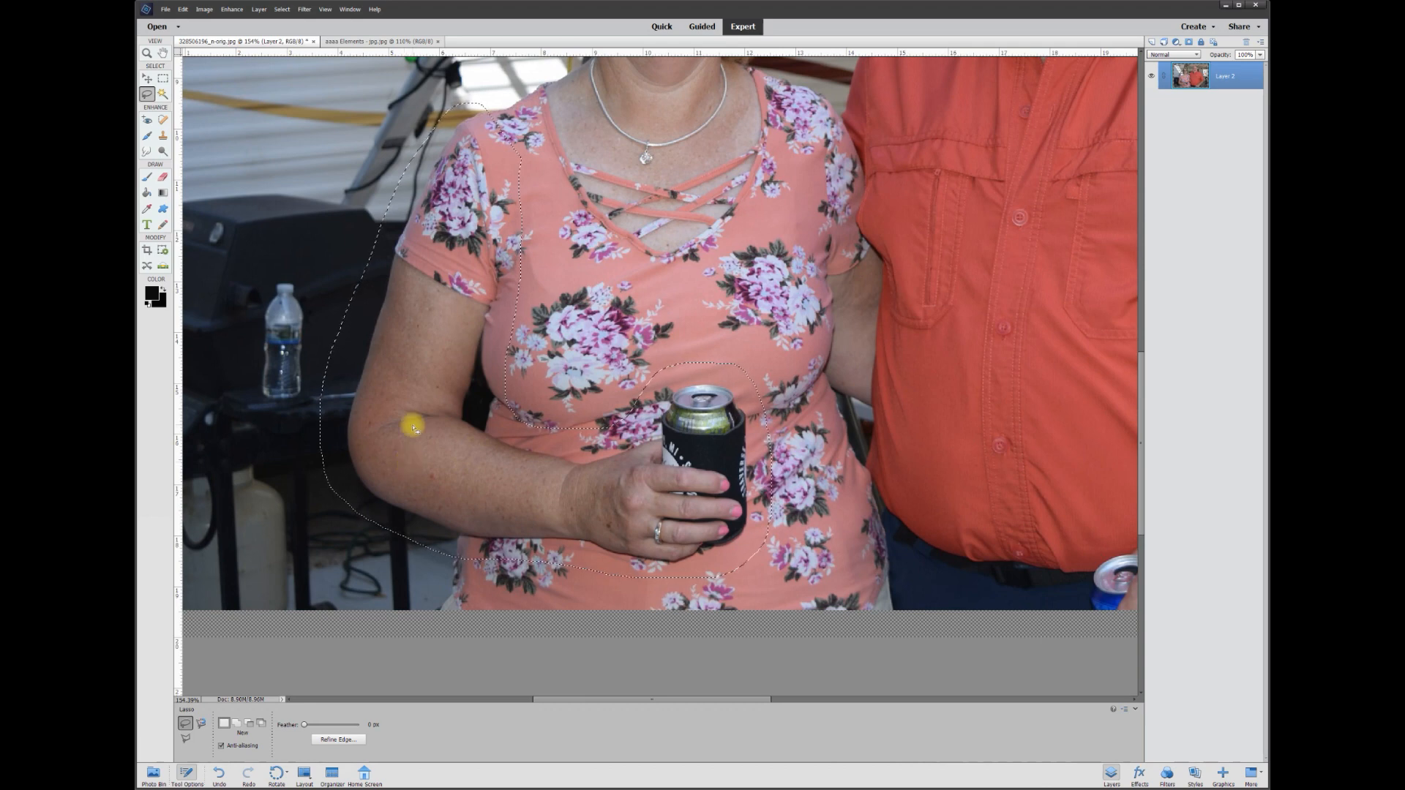
{"action": "right_click", "coordinate": [423, 454]}
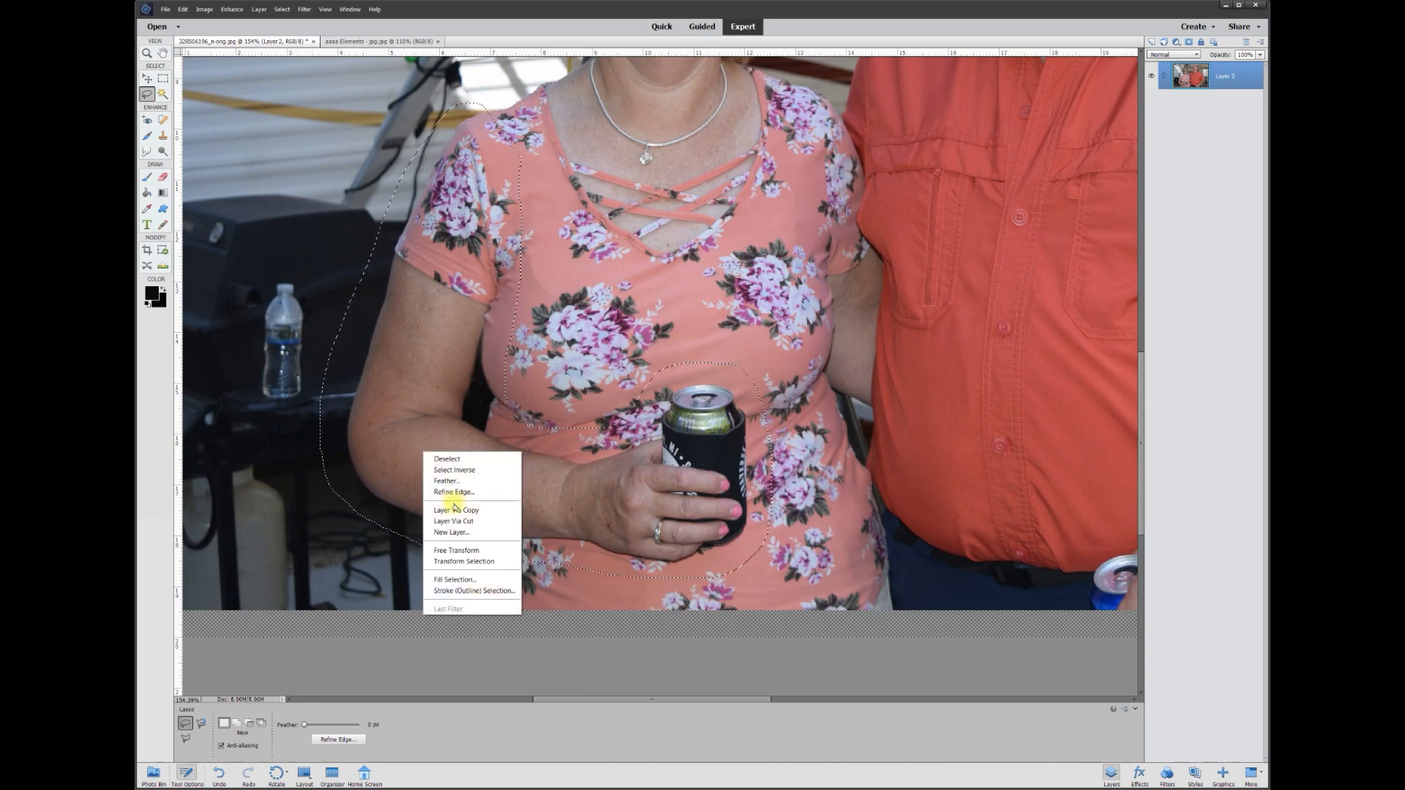
{"action": "left_click", "coordinate": [455, 509]}
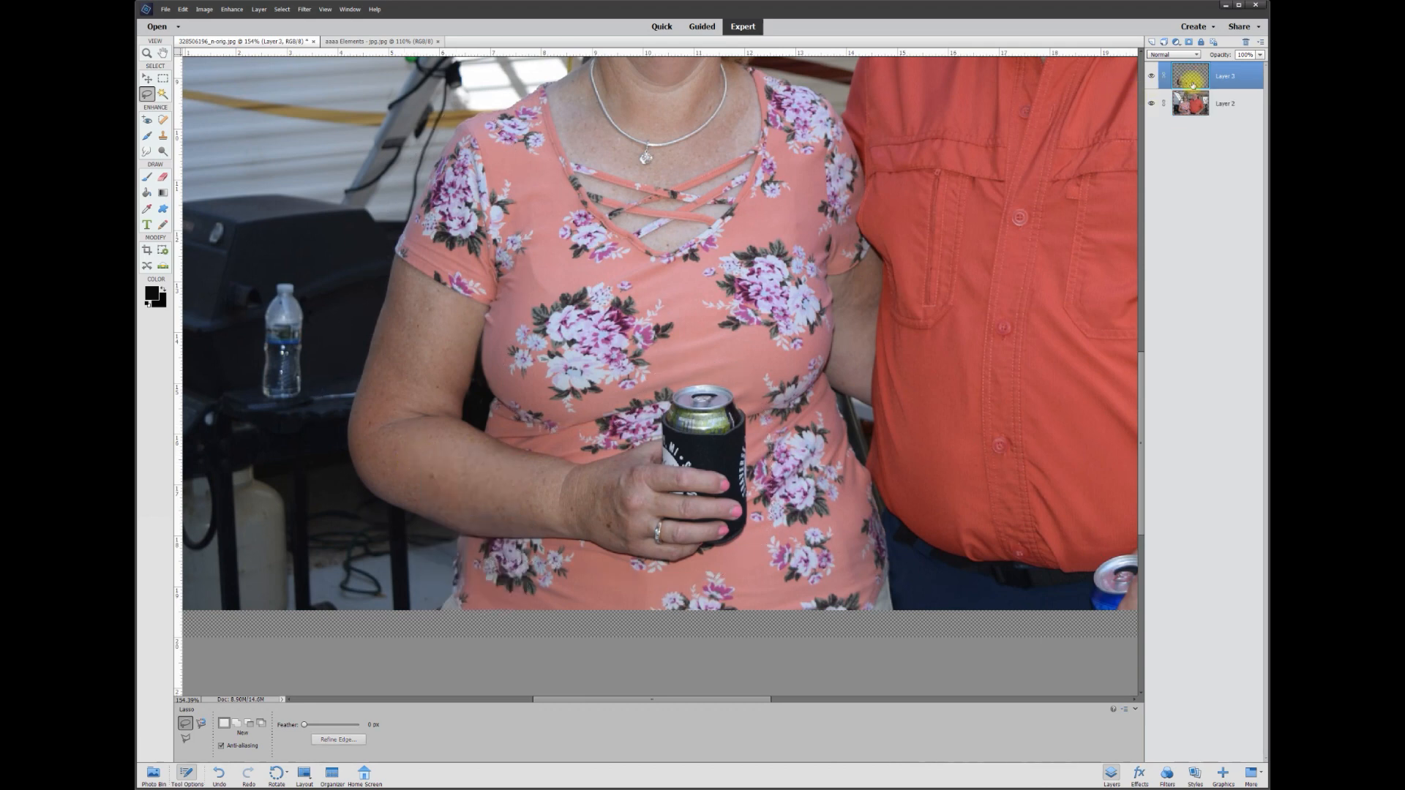
Step: Hide Layer 2 so that only the copied arm layer is displayed
{"action": "left_click", "coordinate": [1152, 104]}
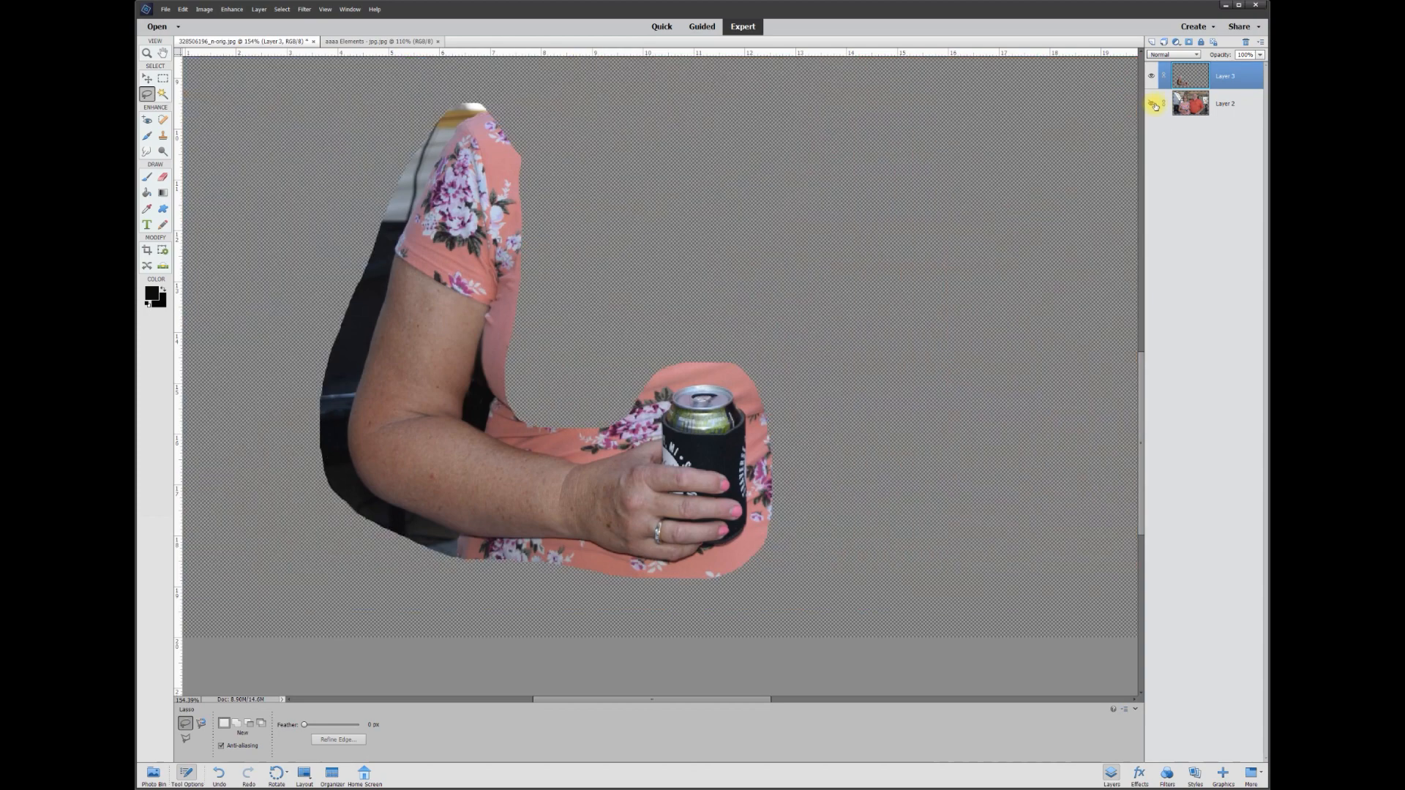
{"action": "left_click", "coordinate": [1153, 75]}
{"action": "left_click", "coordinate": [1153, 75]}
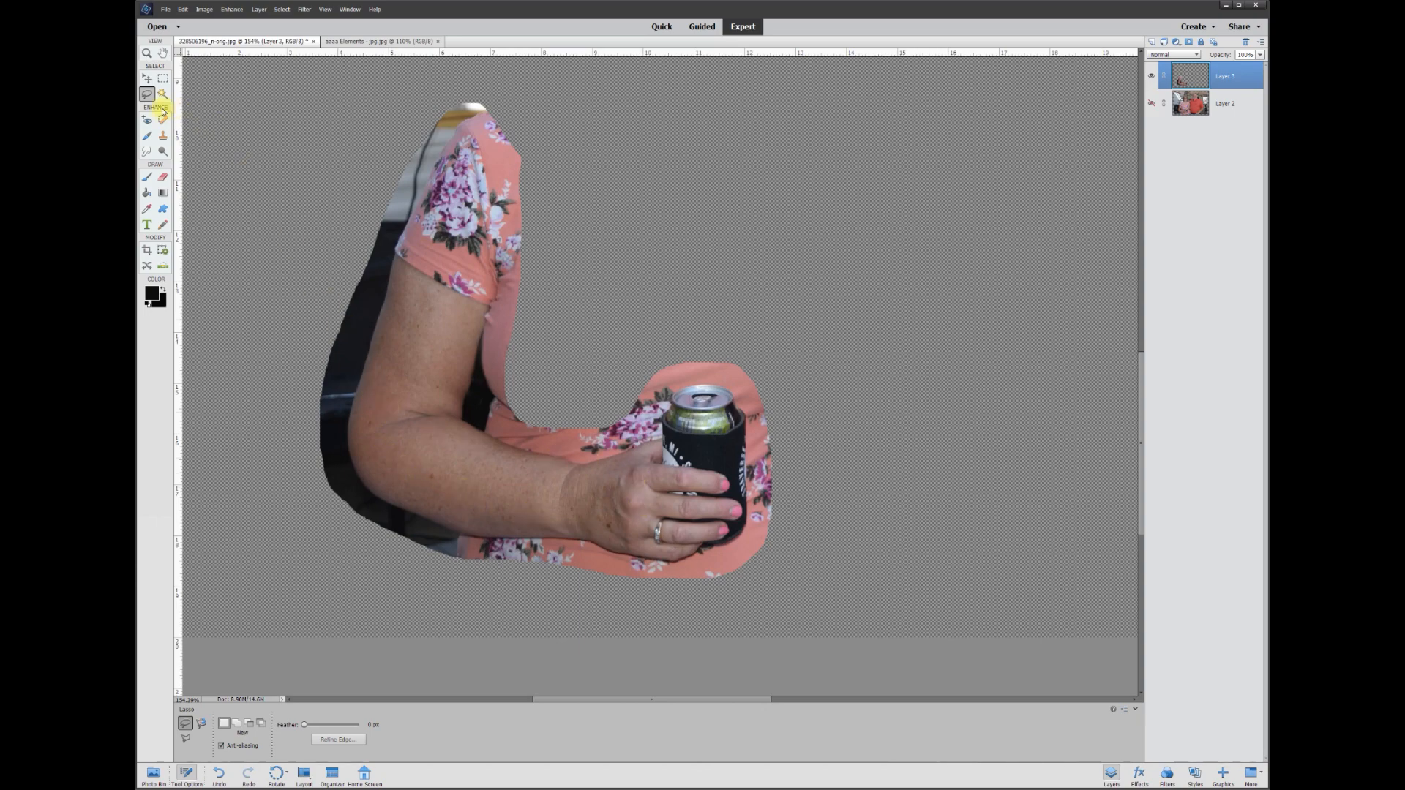
Step: Erase a thin outline along the edges of the arm, sleeve and fingers with a 5 px Eraser brush
{"action": "left_click", "coordinate": [164, 176]}
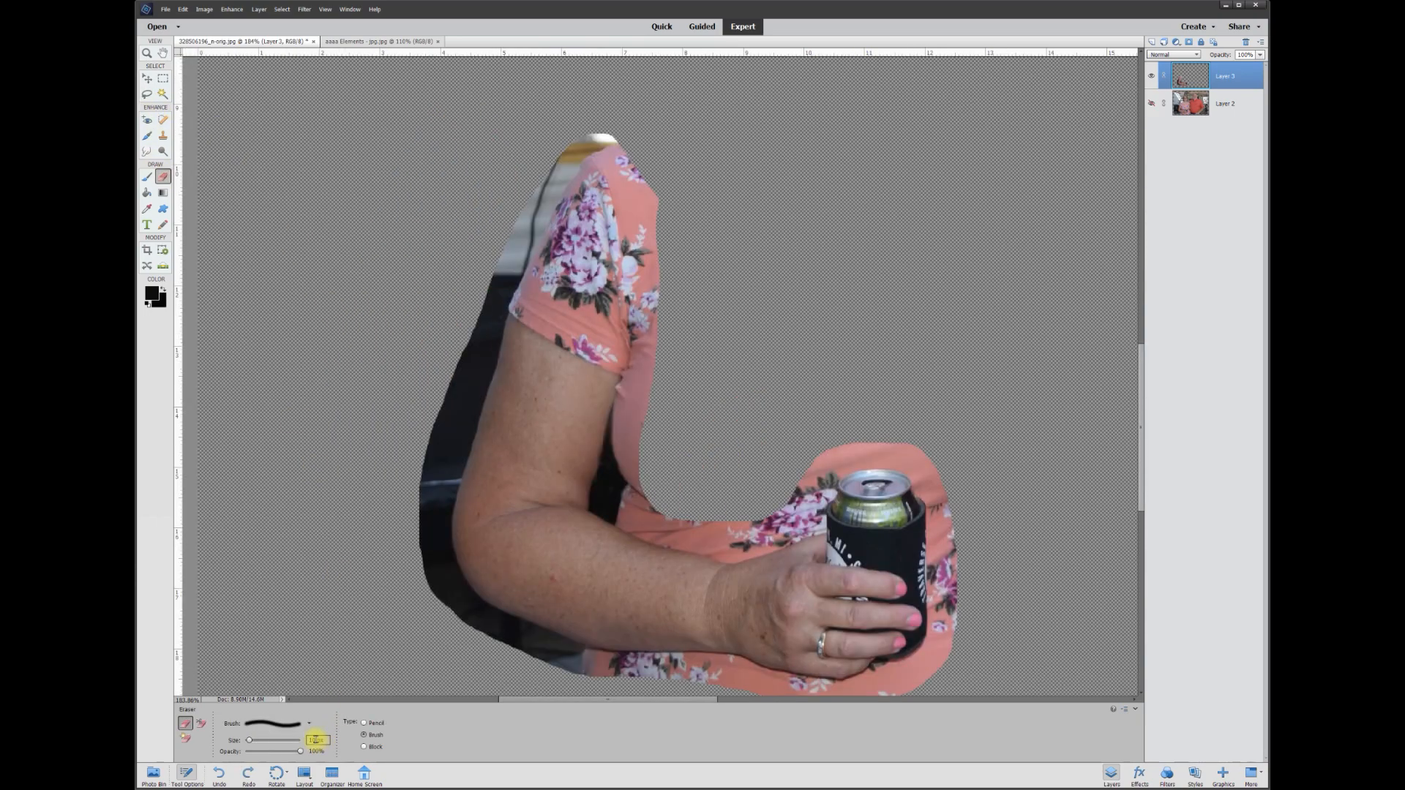
{"action": "left_click_drag", "start_coordinate": [264, 736], "coordinate": [229, 731]}
{"action": "left_click", "coordinate": [146, 77]}
{"action": "scroll", "coordinate": [621, 559], "scroll_direction": "up", "scroll_amount": 5}
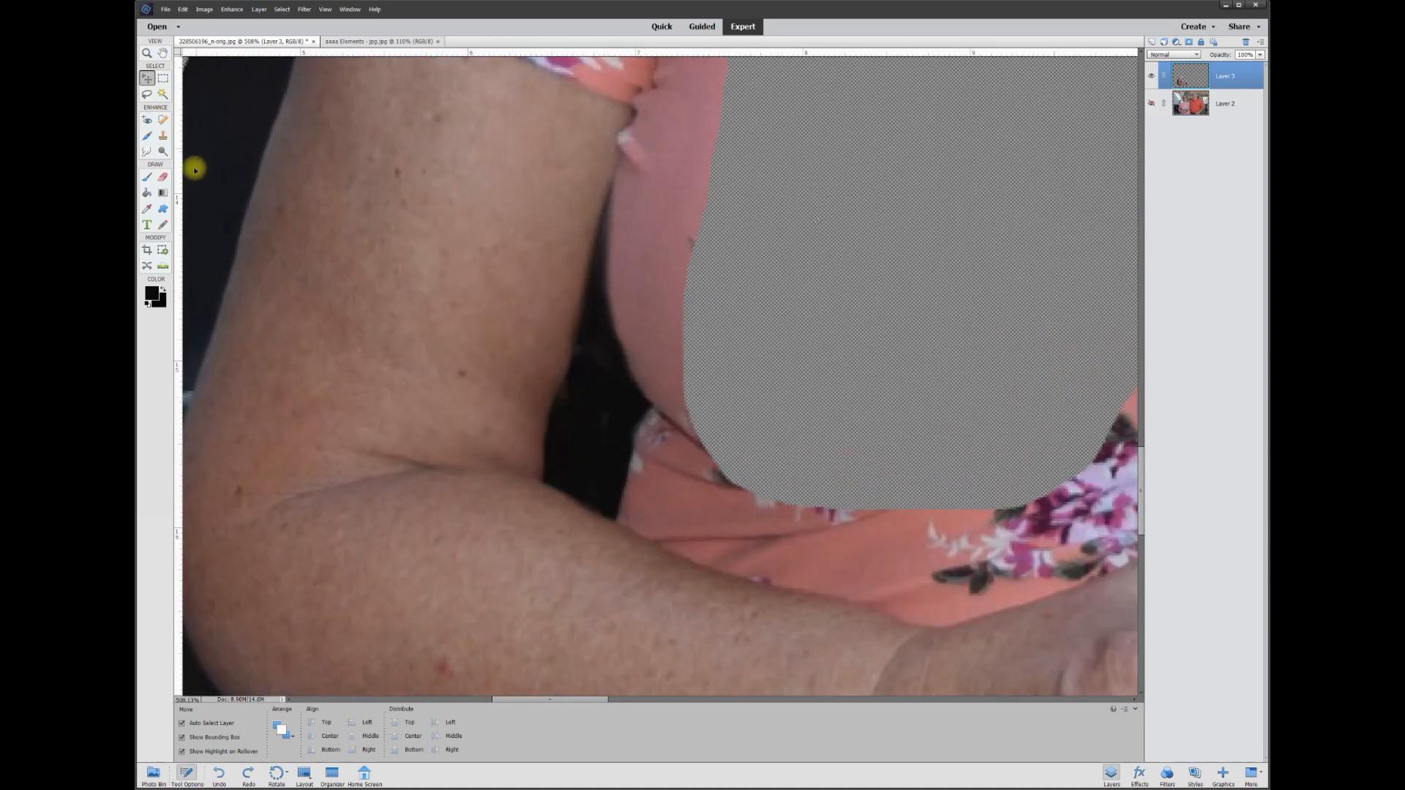
{"action": "left_click", "coordinate": [164, 179]}
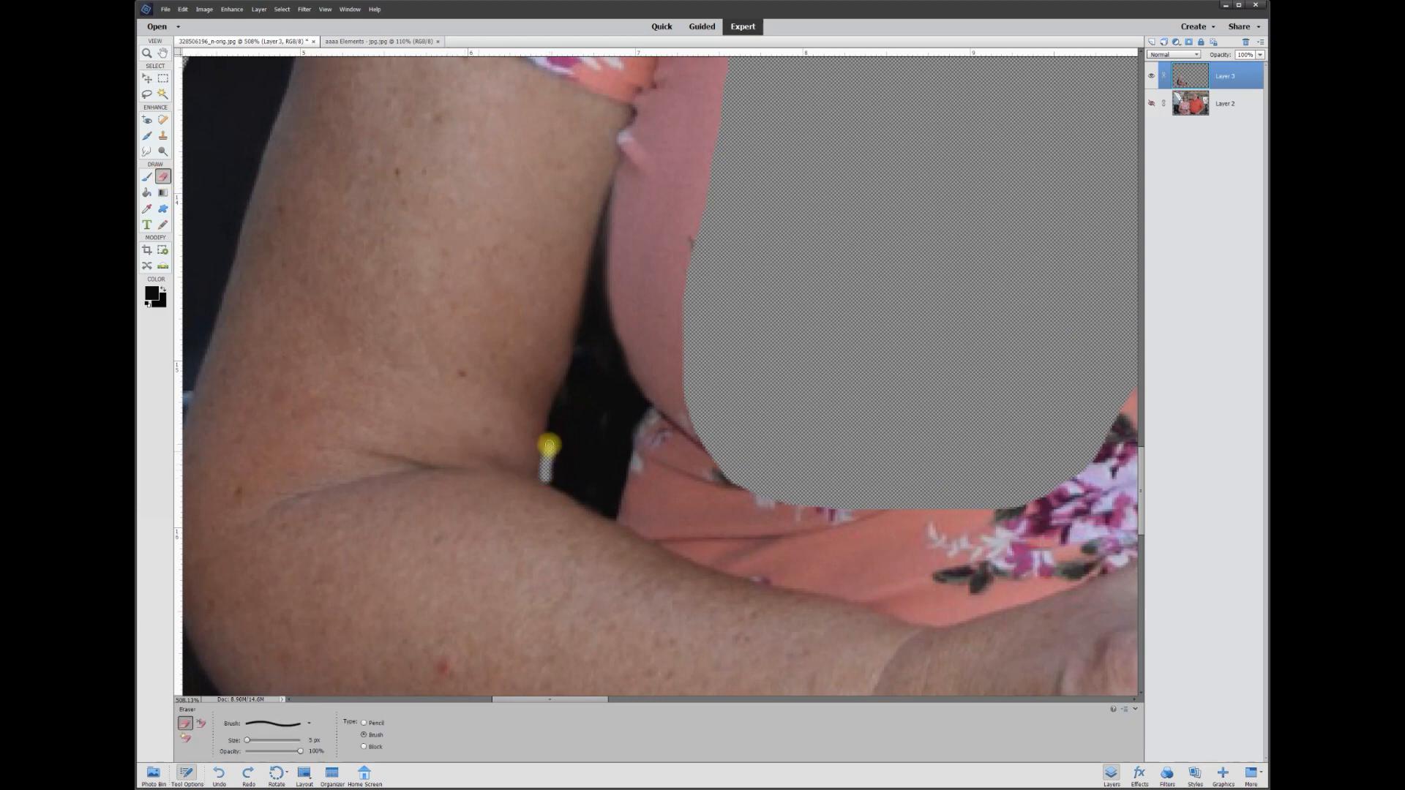
{"action": "left_click_drag", "start_coordinate": [574, 366], "coordinate": [625, 158]}
{"action": "scroll", "coordinate": [625, 158], "scroll_direction": "up", "scroll_amount": 5}
{"action": "mouse_move", "coordinate": [657, 607]}
{"action": "left_mouse_down"}
{"action": "mouse_move", "coordinate": [665, 549]}
{"action": "mouse_move", "coordinate": [627, 195]}
{"action": "mouse_move", "coordinate": [600, 124]}
{"action": "left_mouse_up"}
{"action": "scroll", "coordinate": [600, 124], "scroll_direction": "up", "scroll_amount": 3}
{"action": "mouse_move", "coordinate": [571, 194]}
{"action": "left_mouse_down"}
{"action": "mouse_move", "coordinate": [460, 299]}
{"action": "mouse_move", "coordinate": [345, 542]}
{"action": "mouse_move", "coordinate": [407, 683]}
{"action": "mouse_move", "coordinate": [270, 665]}
{"action": "mouse_move", "coordinate": [578, 544]}
{"action": "mouse_move", "coordinate": [668, 474]}
{"action": "mouse_move", "coordinate": [502, 564]}
{"action": "mouse_move", "coordinate": [946, 492]}
{"action": "mouse_move", "coordinate": [1071, 488]}
{"action": "mouse_move", "coordinate": [882, 223]}
{"action": "mouse_move", "coordinate": [764, 366]}
{"action": "left_mouse_up"}
{"action": "scroll", "coordinate": [345, 542], "scroll_direction": "down", "scroll_amount": 3}
{"action": "scroll", "coordinate": [408, 683], "scroll_direction": "down", "scroll_amount": 3}
{"action": "scroll", "coordinate": [270, 665], "scroll_direction": "down", "scroll_amount": 3}
{"action": "scroll", "coordinate": [668, 473], "scroll_direction": "right", "scroll_amount": 3}
{"action": "scroll", "coordinate": [502, 564], "scroll_direction": "right", "scroll_amount": 3}
{"action": "scroll", "coordinate": [946, 493], "scroll_direction": "right", "scroll_amount": 3}
{"action": "scroll", "coordinate": [881, 223], "scroll_direction": "up", "scroll_amount": 3}
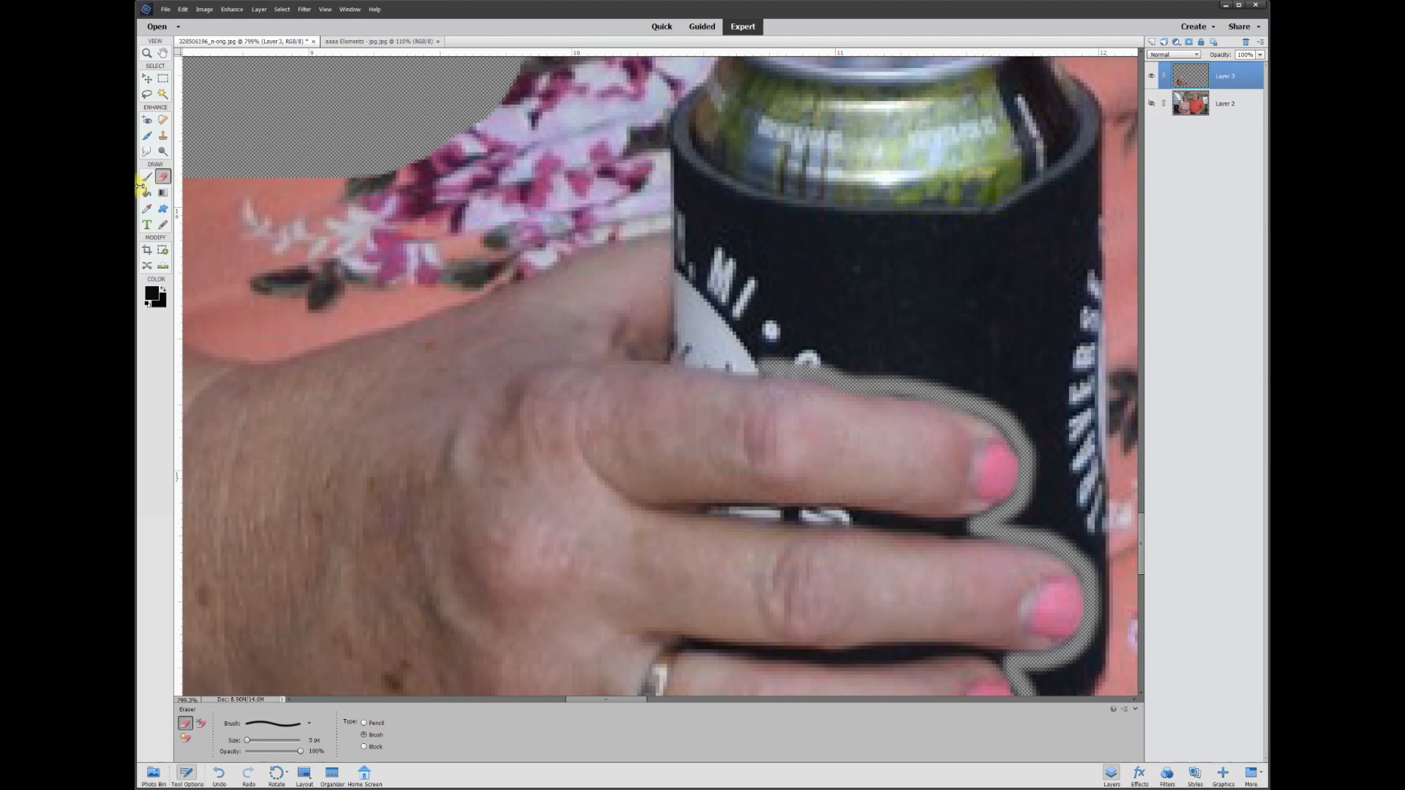
Step: Smudge the thumb outward across the can sleeve, and erase the remaining gap in the outline around the hand and forearm
{"action": "left_click", "coordinate": [146, 151]}
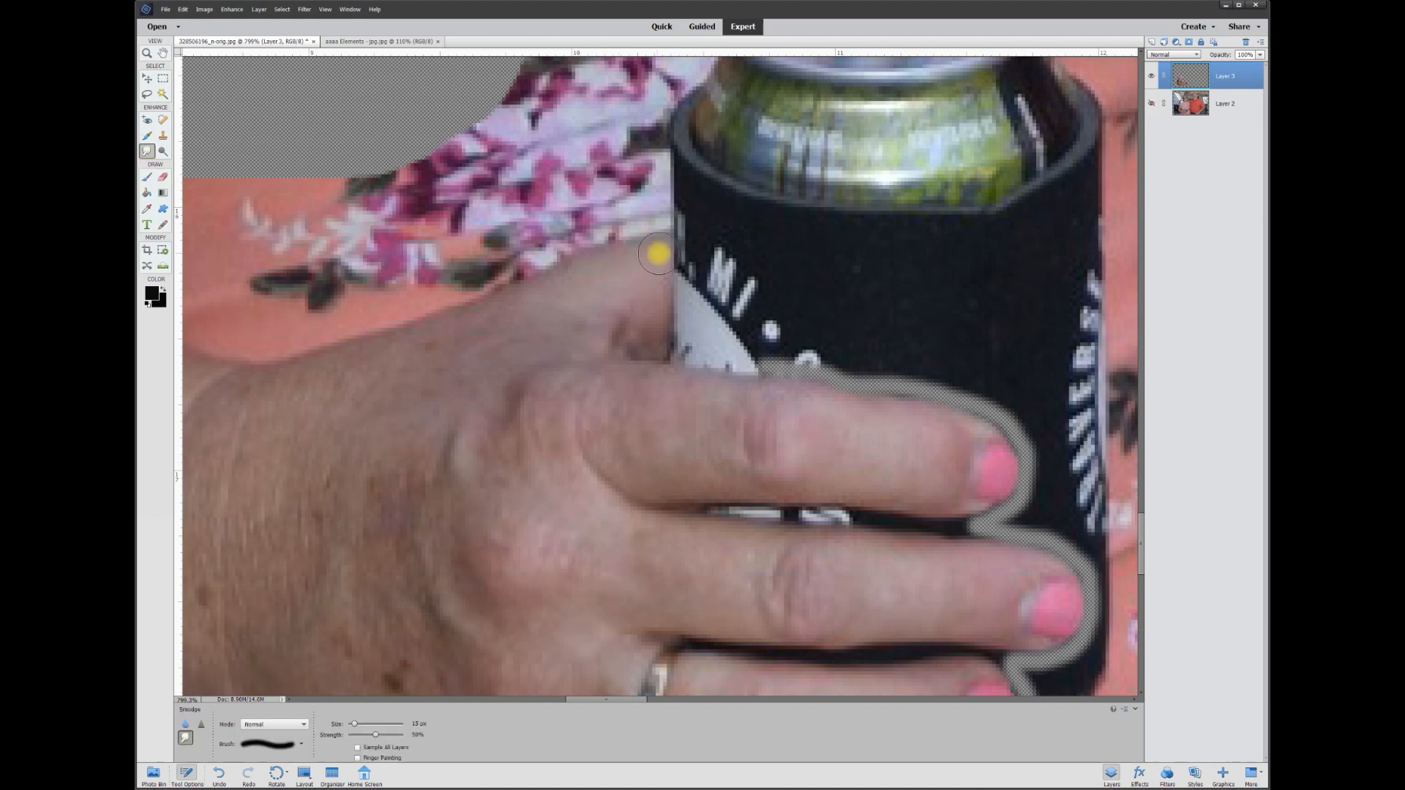
{"action": "mouse_move", "coordinate": [654, 250]}
{"action": "left_mouse_down"}
{"action": "mouse_move", "coordinate": [762, 219]}
{"action": "mouse_move", "coordinate": [644, 235]}
{"action": "mouse_move", "coordinate": [809, 210]}
{"action": "mouse_move", "coordinate": [594, 245]}
{"action": "mouse_move", "coordinate": [793, 210]}
{"action": "mouse_move", "coordinate": [731, 229]}
{"action": "mouse_move", "coordinate": [719, 265]}
{"action": "mouse_move", "coordinate": [731, 245]}
{"action": "mouse_move", "coordinate": [709, 242]}
{"action": "mouse_move", "coordinate": [799, 232]}
{"action": "mouse_move", "coordinate": [655, 314]}
{"action": "mouse_move", "coordinate": [713, 300]}
{"action": "mouse_move", "coordinate": [731, 263]}
{"action": "mouse_move", "coordinate": [709, 313]}
{"action": "mouse_move", "coordinate": [725, 316]}
{"action": "mouse_move", "coordinate": [703, 279]}
{"action": "mouse_move", "coordinate": [847, 301]}
{"action": "mouse_move", "coordinate": [874, 285]}
{"action": "left_mouse_up"}
{"action": "left_click", "coordinate": [161, 178]}
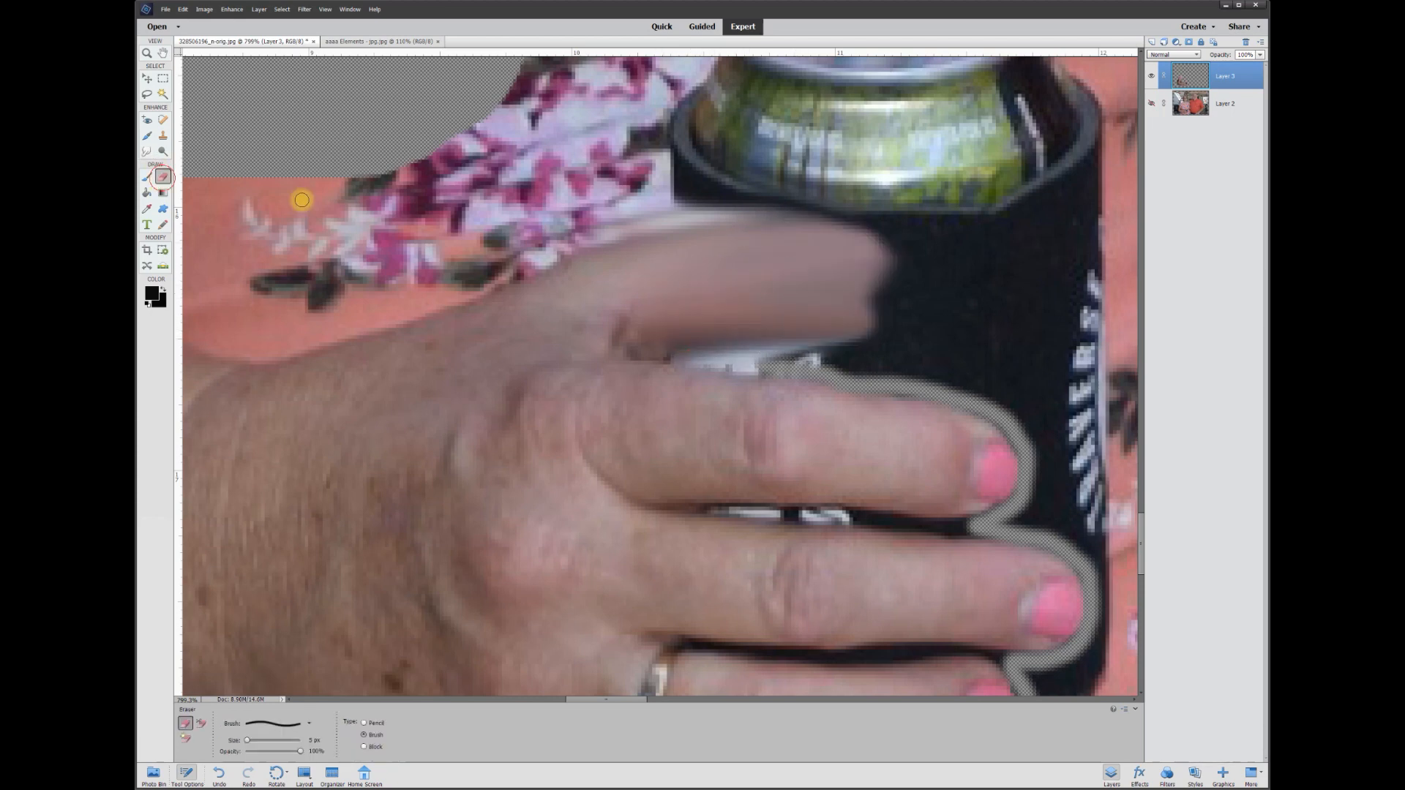
{"action": "mouse_move", "coordinate": [771, 369]}
{"action": "left_mouse_down"}
{"action": "mouse_move", "coordinate": [877, 323]}
{"action": "mouse_move", "coordinate": [887, 242]}
{"action": "mouse_move", "coordinate": [838, 218]}
{"action": "mouse_move", "coordinate": [698, 219]}
{"action": "mouse_move", "coordinate": [256, 349]}
{"action": "left_mouse_up"}
{"action": "mouse_move", "coordinate": [256, 349]}
{"action": "left_mouse_down"}
{"action": "mouse_move", "coordinate": [1010, 354]}
{"action": "mouse_move", "coordinate": [746, 286]}
{"action": "mouse_move", "coordinate": [551, 417]}
{"action": "mouse_move", "coordinate": [410, 354]}
{"action": "left_mouse_up"}
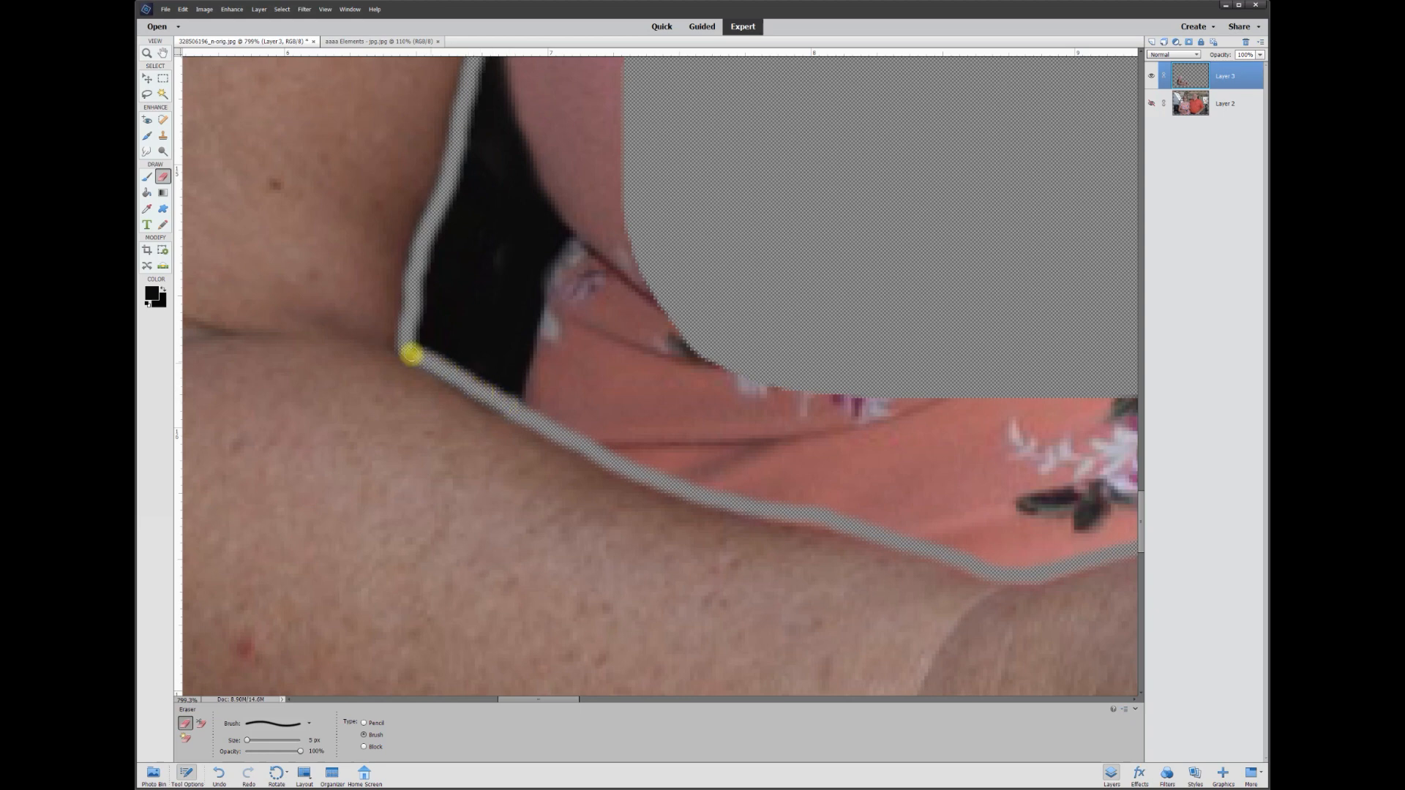
Step: Select the whole arm, sleeve and hand with the Polygonal Lasso by tracing along the erased outline
{"action": "left_click", "coordinate": [146, 96]}
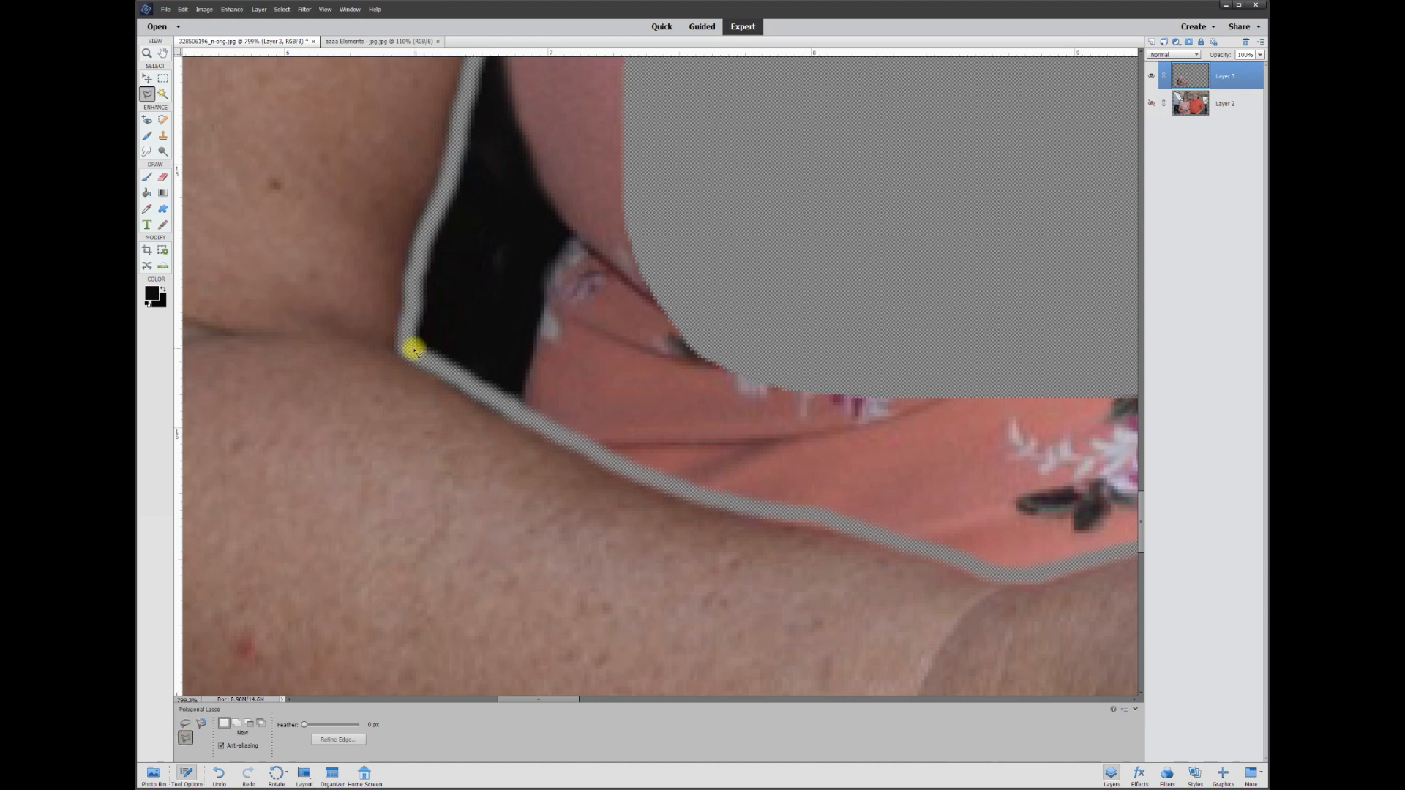
{"action": "left_click", "coordinate": [426, 226]}
{"action": "left_click", "coordinate": [451, 176]}
{"action": "left_click", "coordinate": [468, 93]}
{"action": "mouse_move", "coordinate": [488, 51]}
{"action": "left_click", "coordinate": [496, 238]}
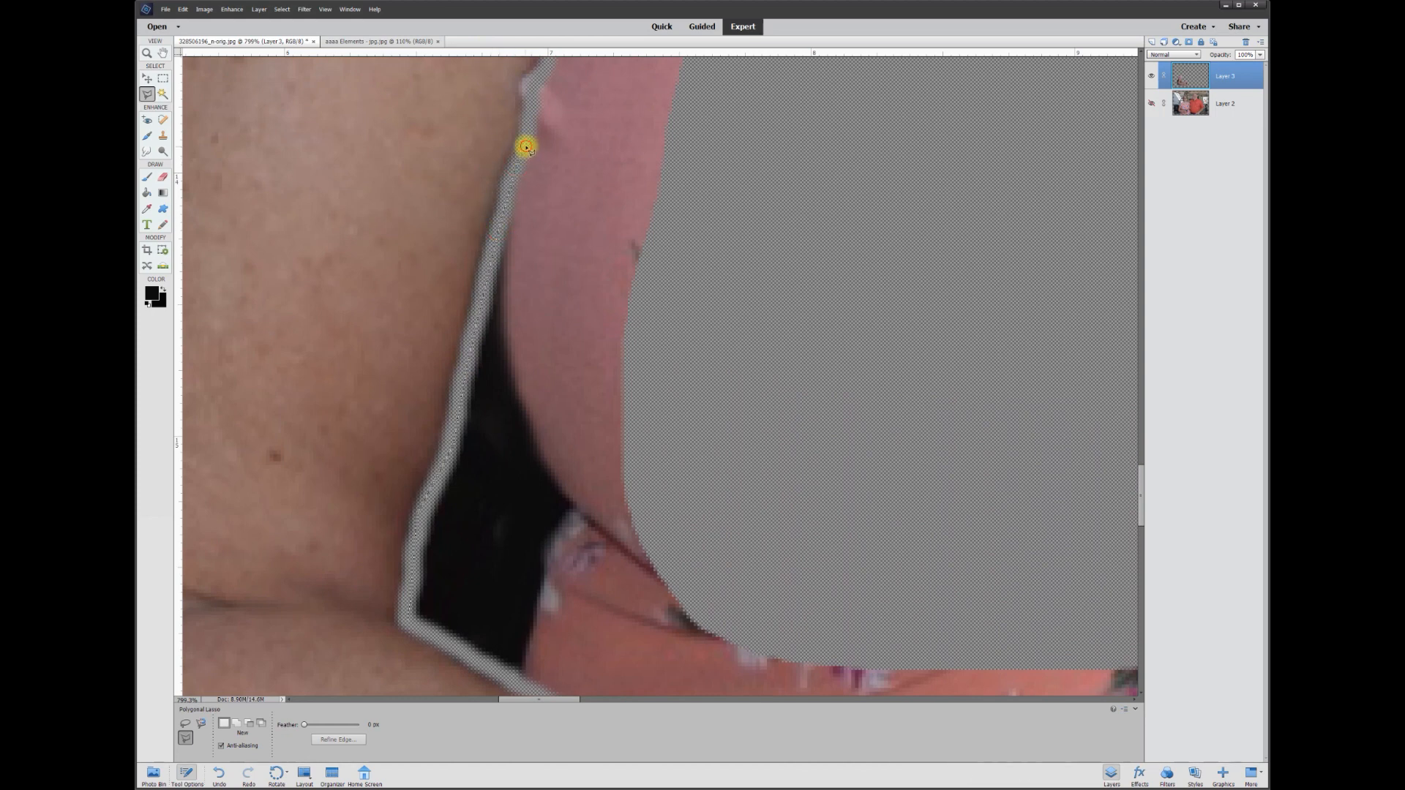
{"action": "left_click", "coordinate": [558, 260]}
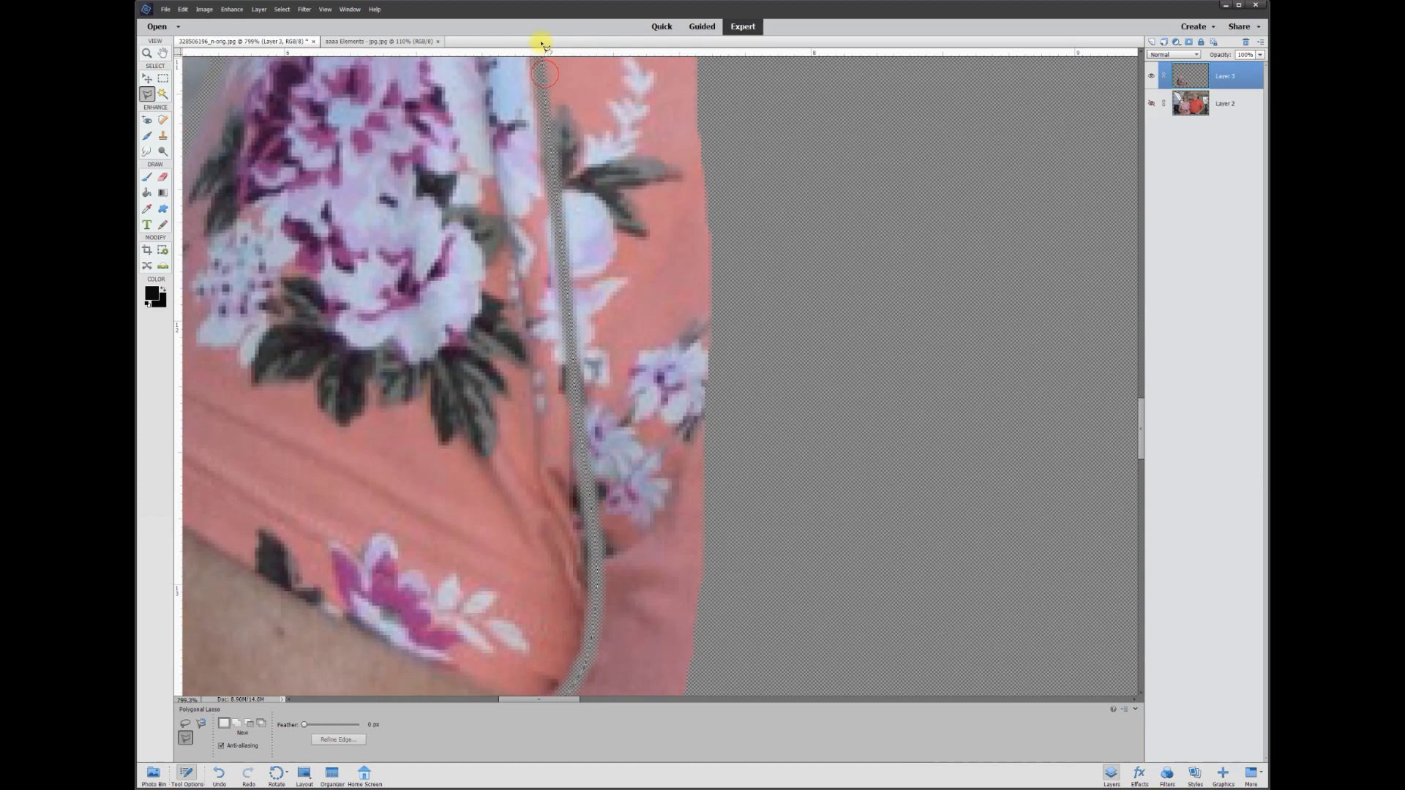
{"action": "left_click", "coordinate": [531, 466]}
{"action": "left_click", "coordinate": [484, 307]}
{"action": "left_click", "coordinate": [422, 208]}
{"action": "left_click", "coordinate": [364, 239]}
{"action": "left_click", "coordinate": [338, 297]}
{"action": "left_click", "coordinate": [297, 344]}
{"action": "left_click", "coordinate": [245, 449]}
{"action": "left_click", "coordinate": [216, 530]}
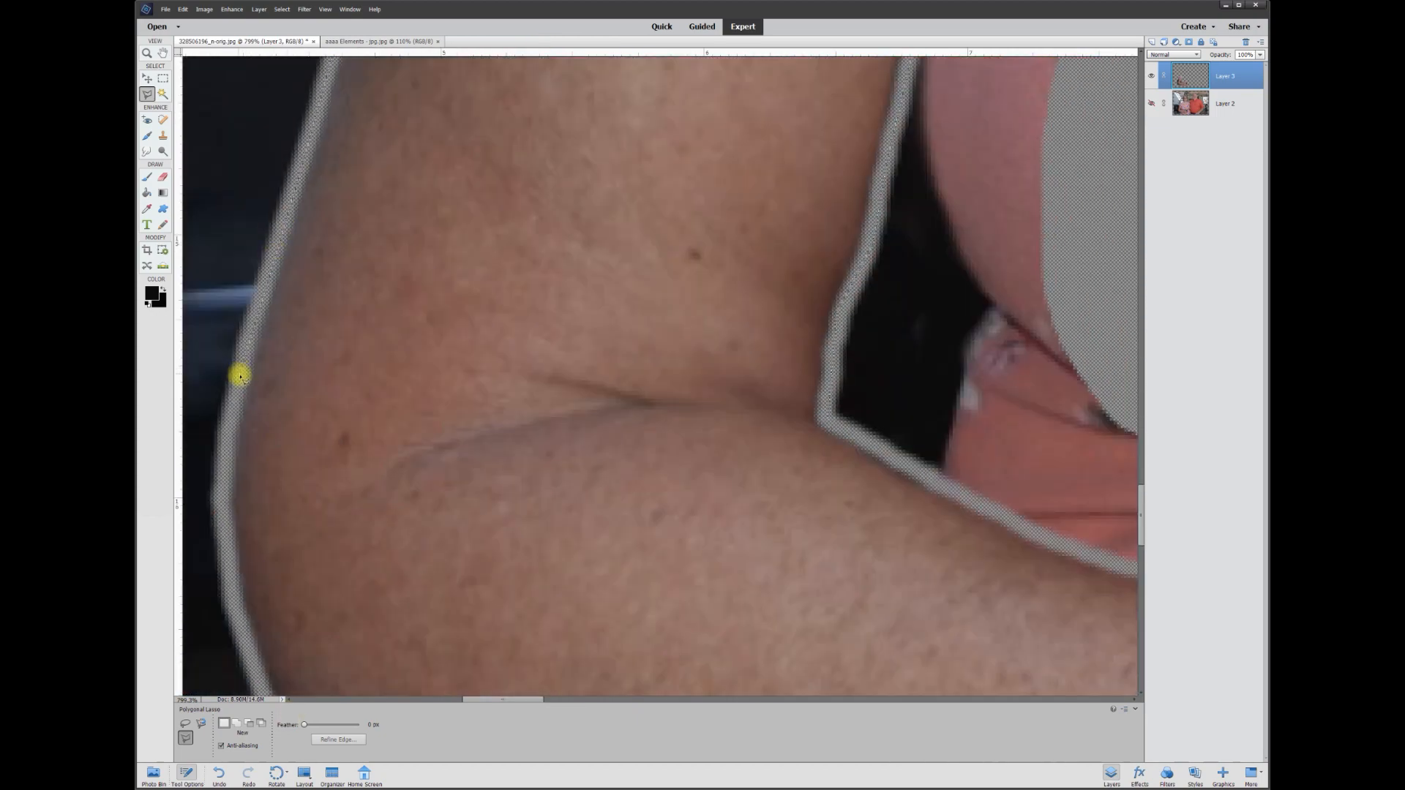
{"action": "left_click", "coordinate": [235, 542]}
{"action": "left_click", "coordinate": [247, 643]}
{"action": "left_click", "coordinate": [387, 399]}
{"action": "left_click", "coordinate": [594, 476]}
{"action": "left_click", "coordinate": [874, 586]}
{"action": "left_click", "coordinate": [546, 597]}
{"action": "left_click", "coordinate": [704, 610]}
{"action": "left_click", "coordinate": [876, 683]}
{"action": "left_click", "coordinate": [675, 518]}
{"action": "left_click", "coordinate": [790, 455]}
{"action": "left_click", "coordinate": [912, 397]}
{"action": "left_click", "coordinate": [966, 355]}
{"action": "left_click", "coordinate": [955, 300]}
{"action": "left_click", "coordinate": [1031, 220]}
{"action": "left_click", "coordinate": [959, 138]}
{"action": "left_click", "coordinate": [904, 384]}
{"action": "left_click", "coordinate": [757, 363]}
{"action": "left_click", "coordinate": [721, 350]}
{"action": "left_click", "coordinate": [820, 287]}
{"action": "left_click", "coordinate": [818, 218]}
{"action": "left_click", "coordinate": [635, 202]}
{"action": "left_click", "coordinate": [424, 270]}
{"action": "left_click", "coordinate": [1017, 340]}
{"action": "left_click", "coordinate": [853, 293]}
{"action": "left_click", "coordinate": [673, 264]}
{"action": "left_click", "coordinate": [438, 133]}
{"action": "left_click", "coordinate": [665, 329]}
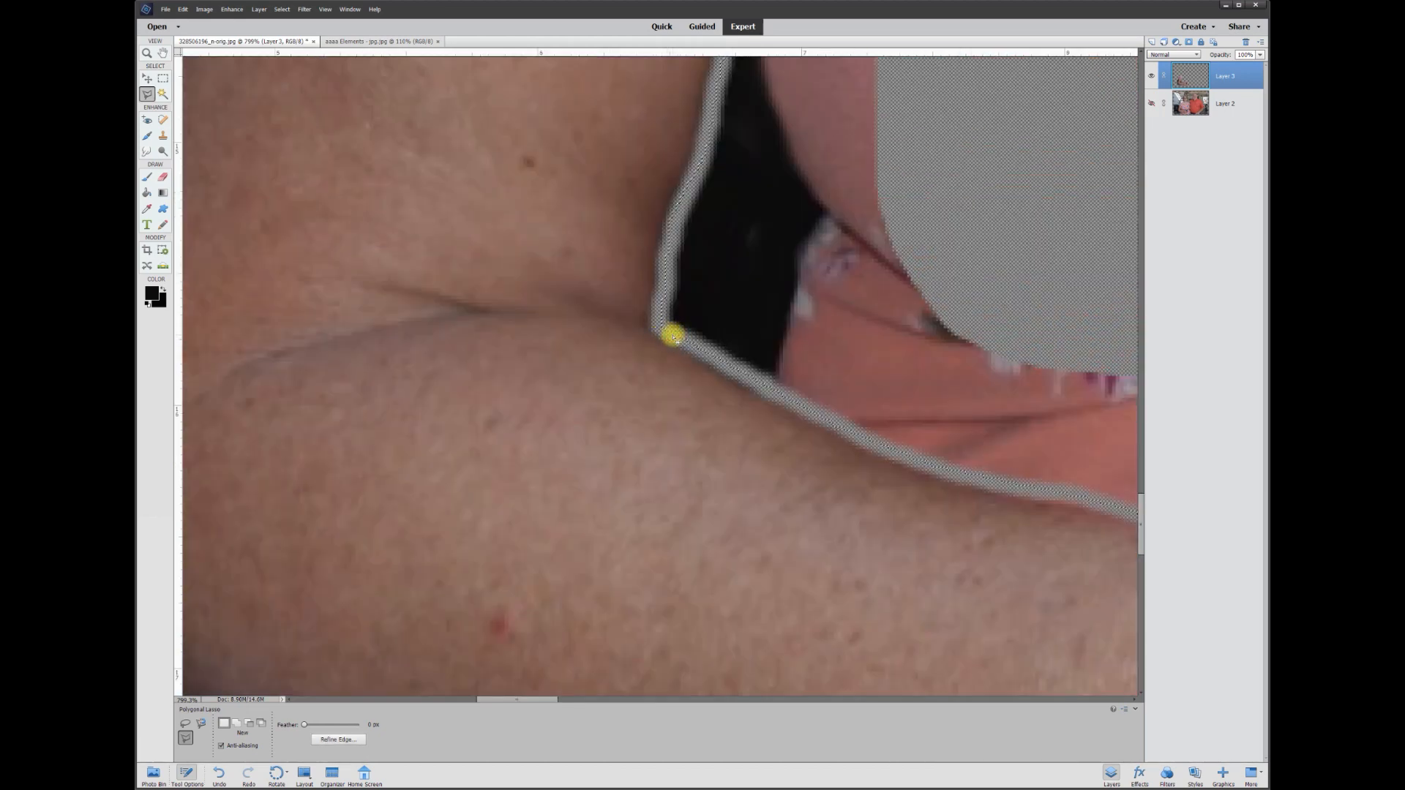
{"action": "scroll", "coordinate": [702, 412], "scroll_direction": "down", "scroll_amount": 8}
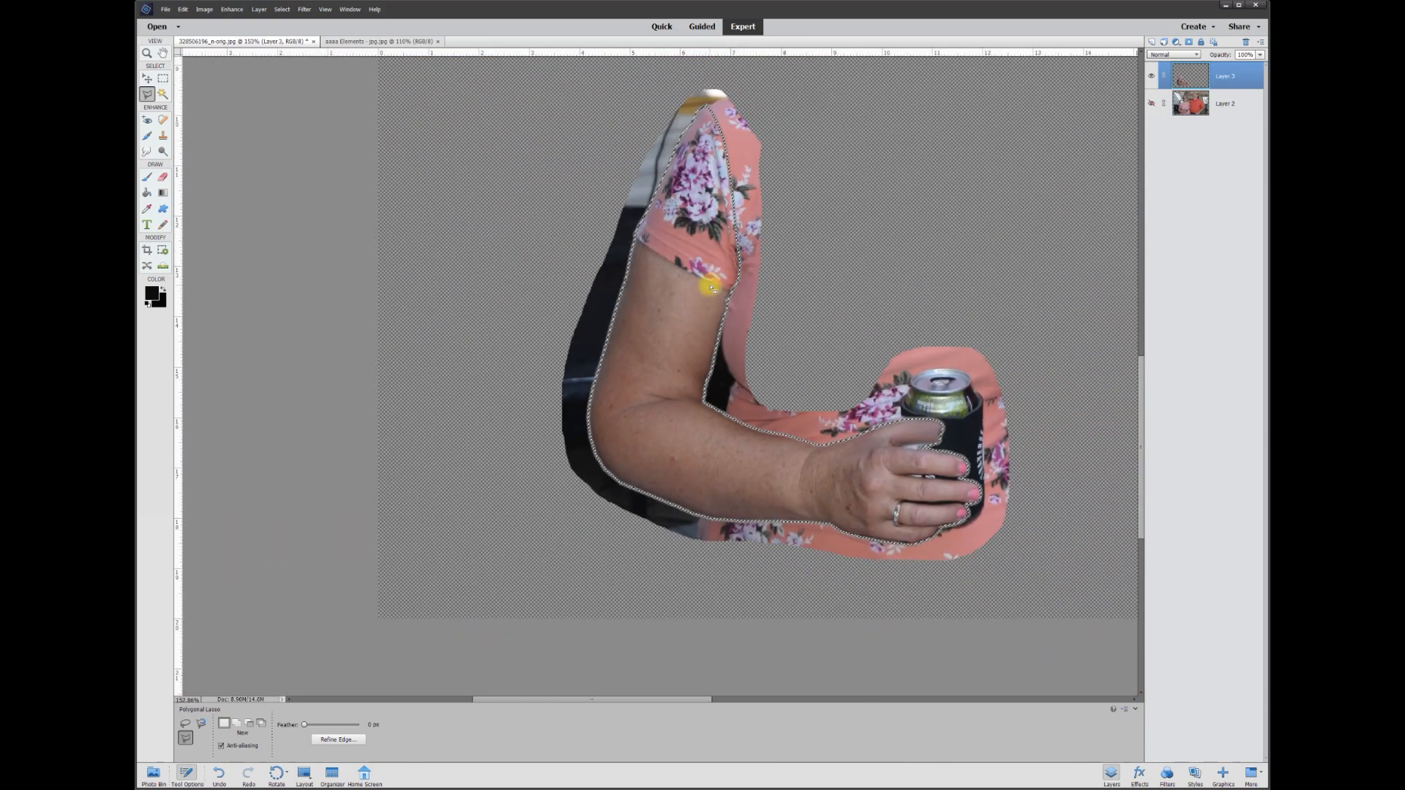
Step: Invert the selection and delete the leftover background, shirt and can around the arm
{"action": "key", "text": "Delete"}
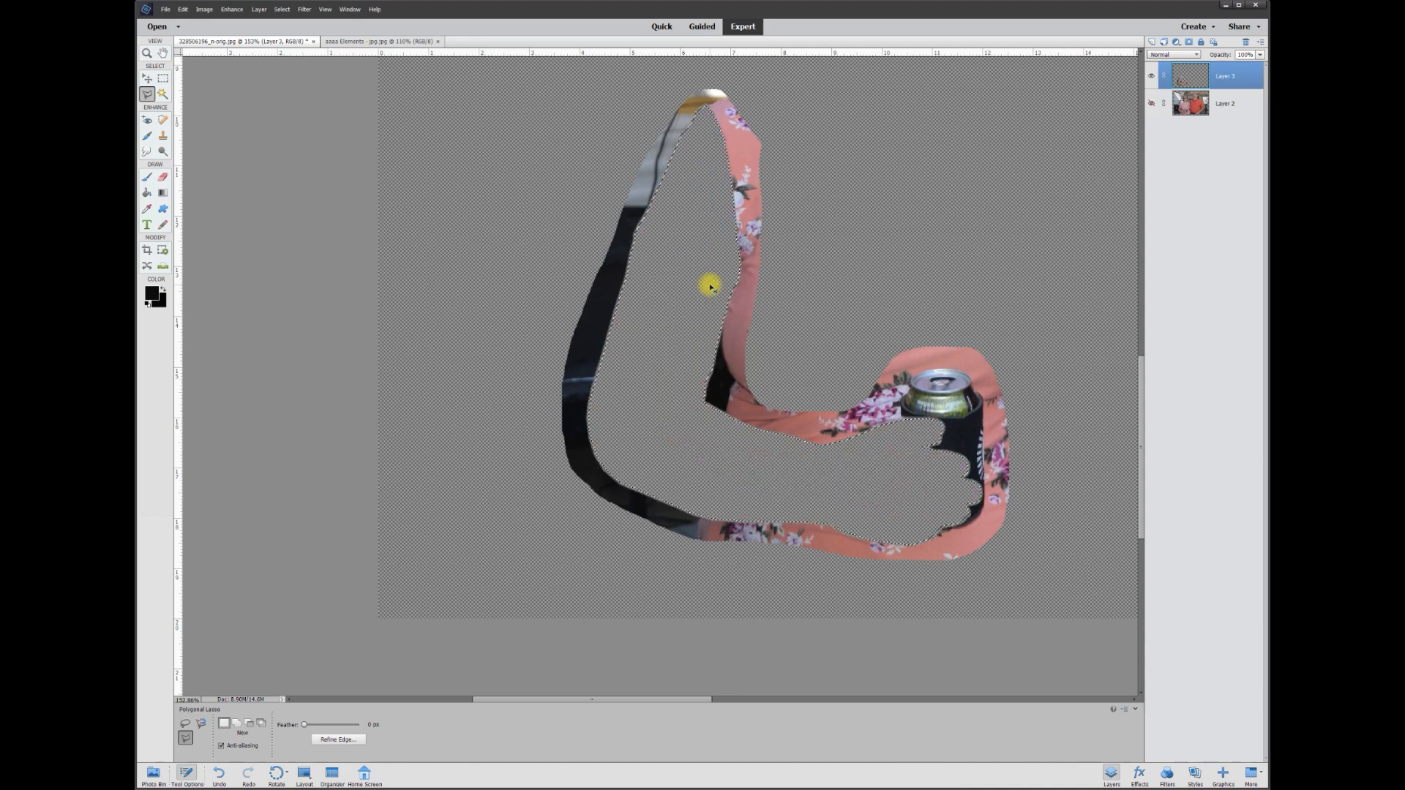
{"action": "key", "text": "ctrl+z"}
{"action": "right_click", "coordinate": [676, 325]}
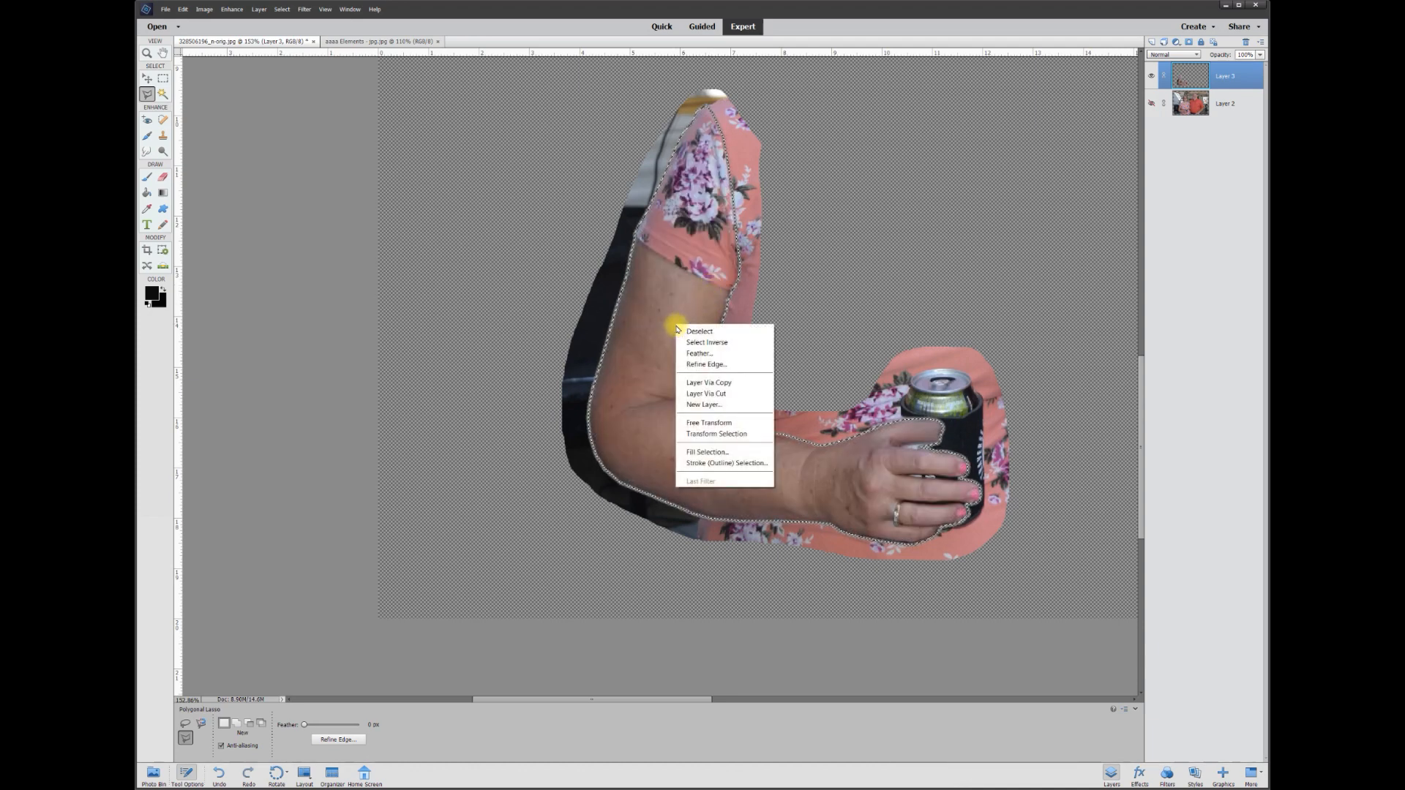
{"action": "left_click", "coordinate": [715, 343]}
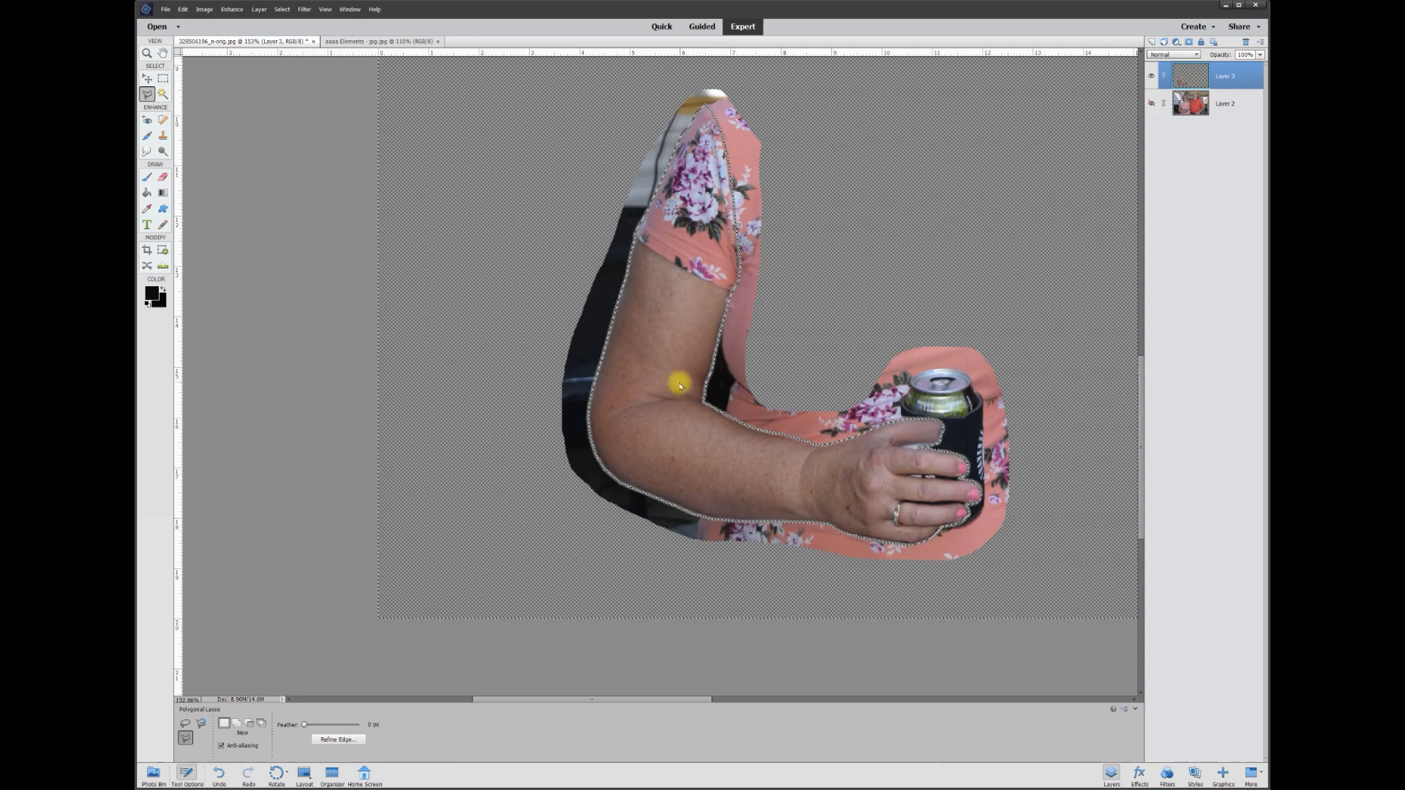
{"action": "key", "text": "Delete"}
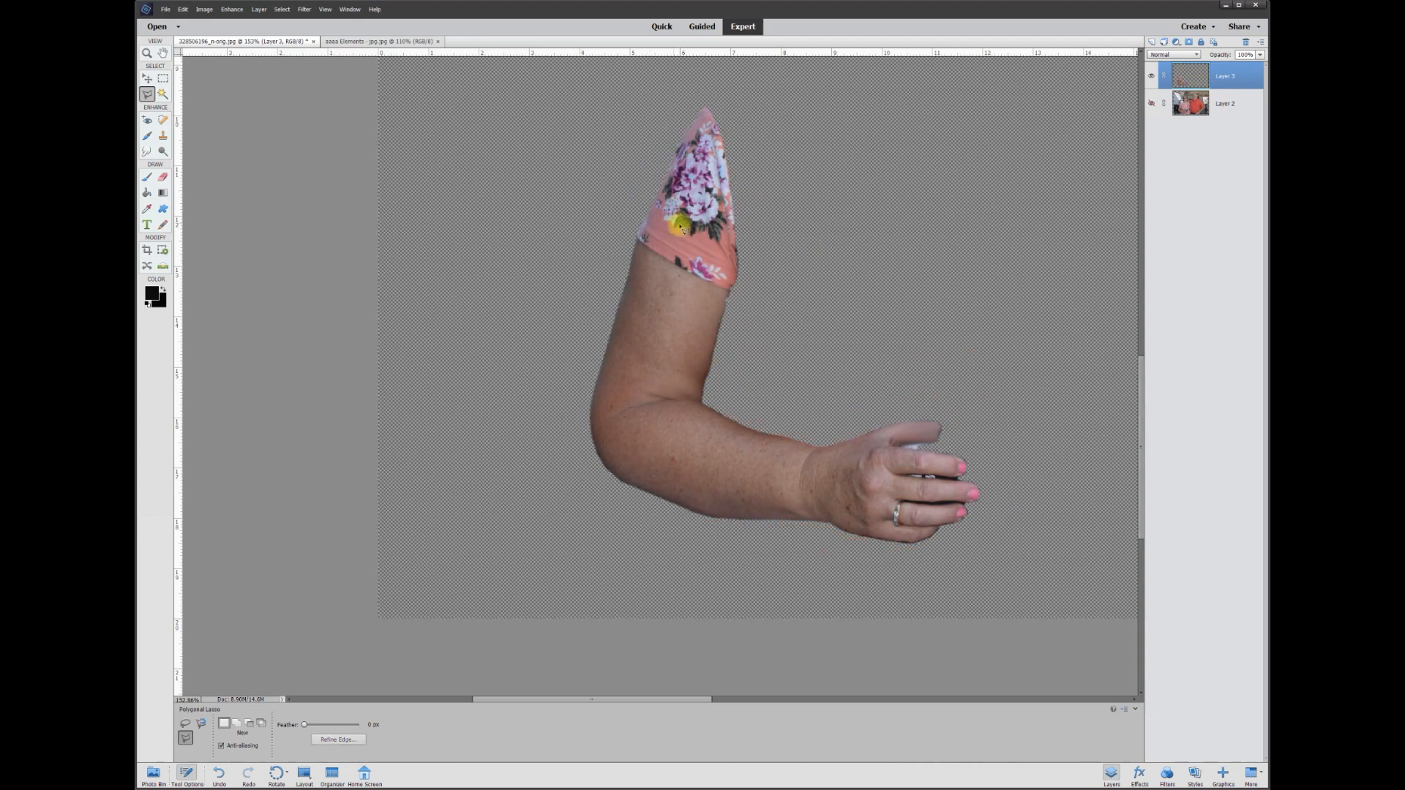
Step: Move the cut-out arm toward the canvas's left edge and place a duplicate of it beside it to the right
{"action": "left_click", "coordinate": [150, 78]}
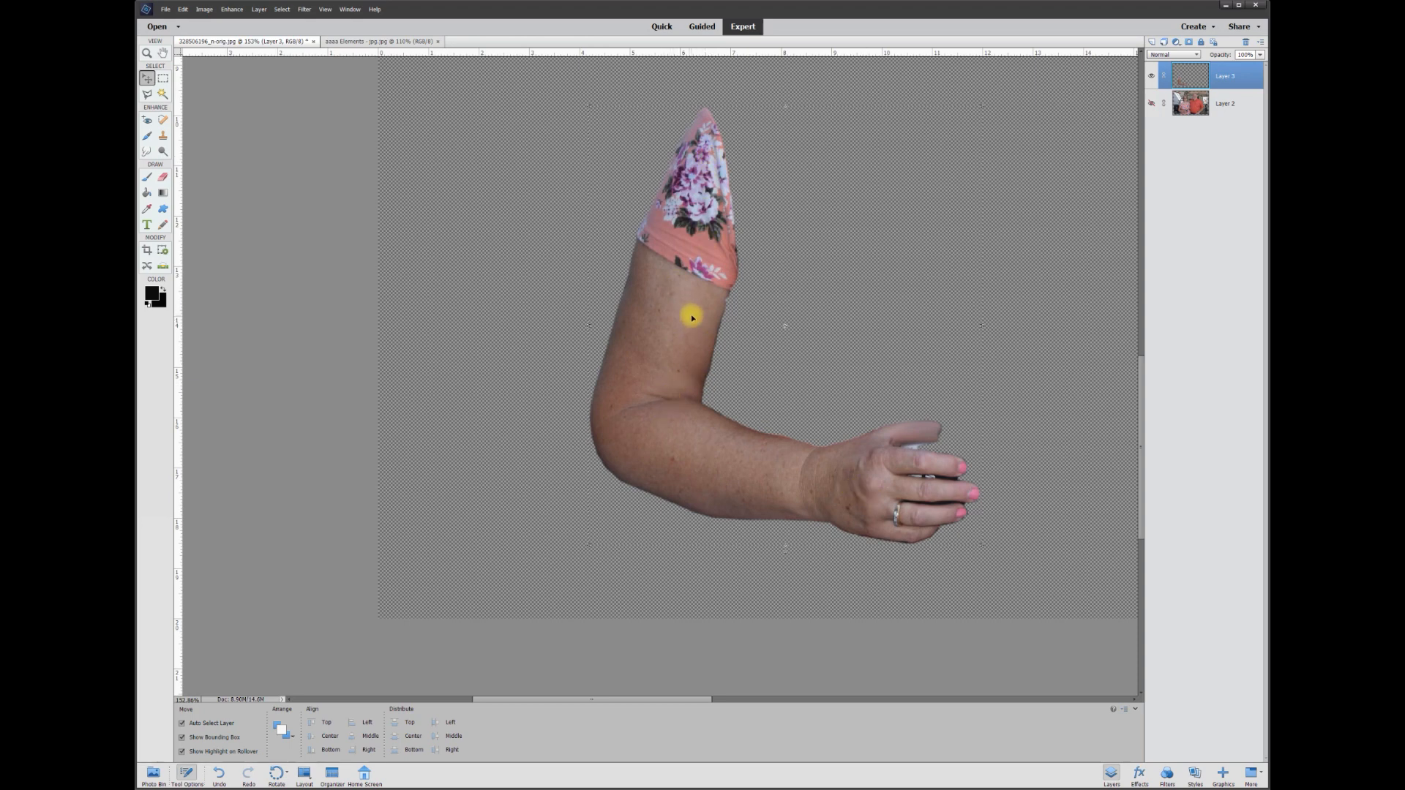
{"action": "left_click_drag", "start_coordinate": [686, 317], "coordinate": [611, 288]}
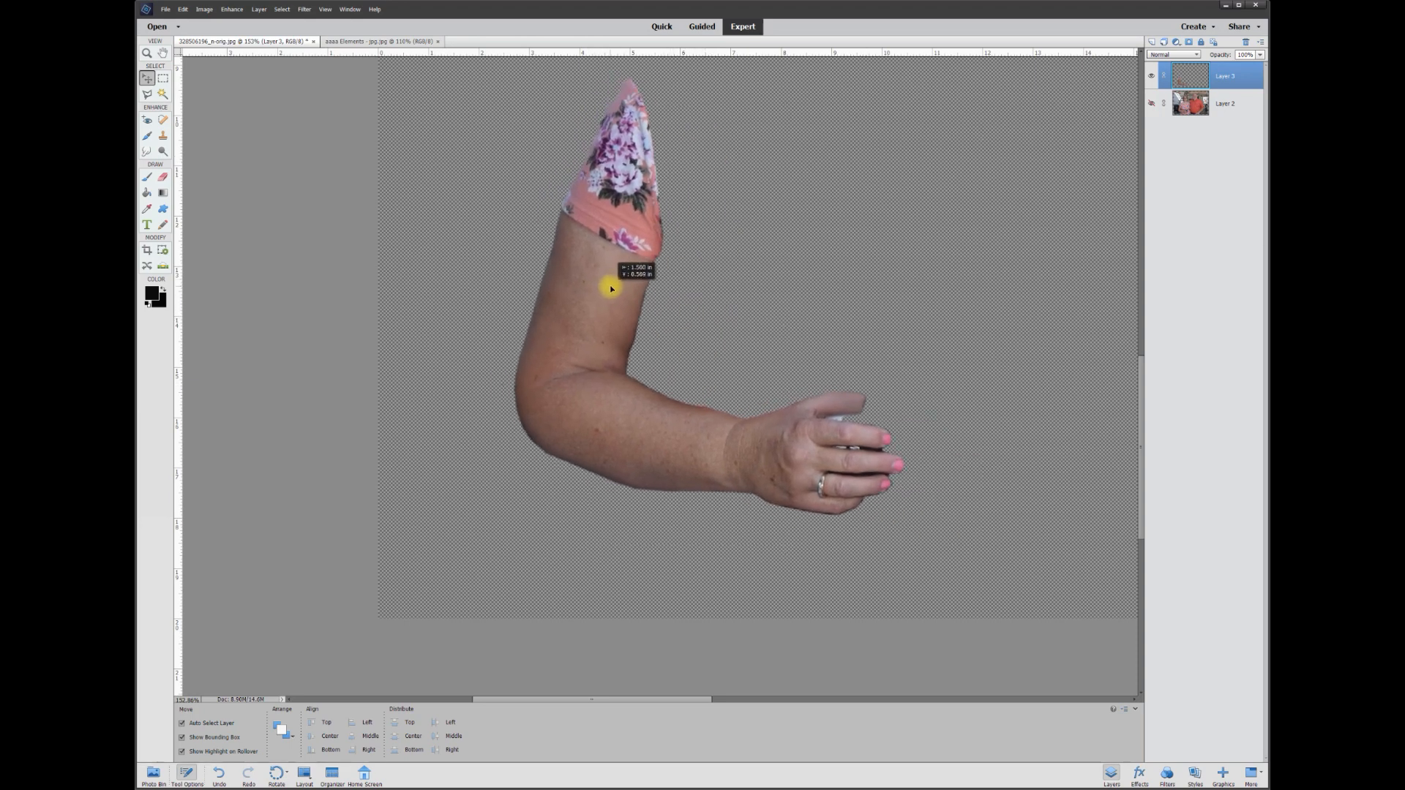
{"action": "key", "text": "ctrl+0"}
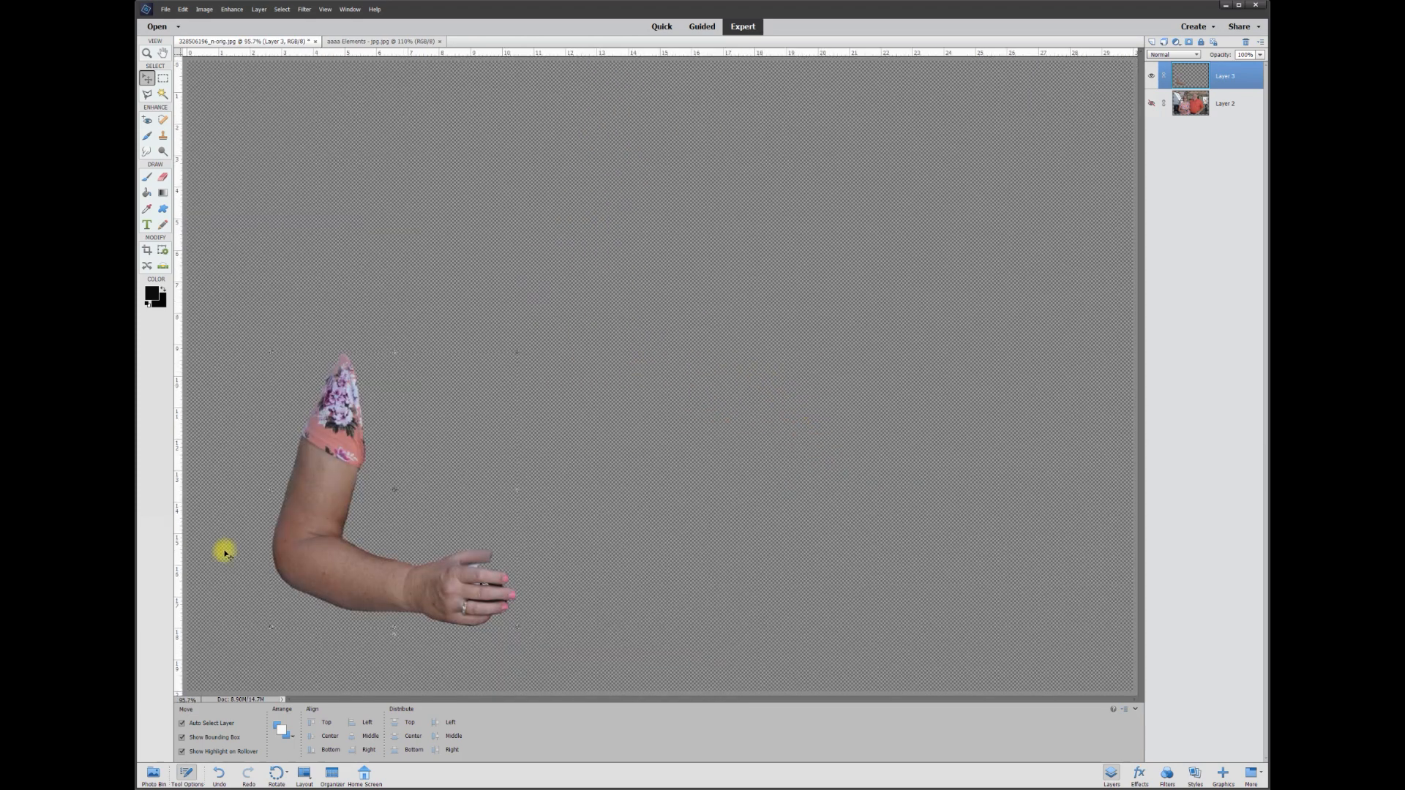
{"action": "left_click_drag", "start_coordinate": [320, 492], "coordinate": [586, 483]}
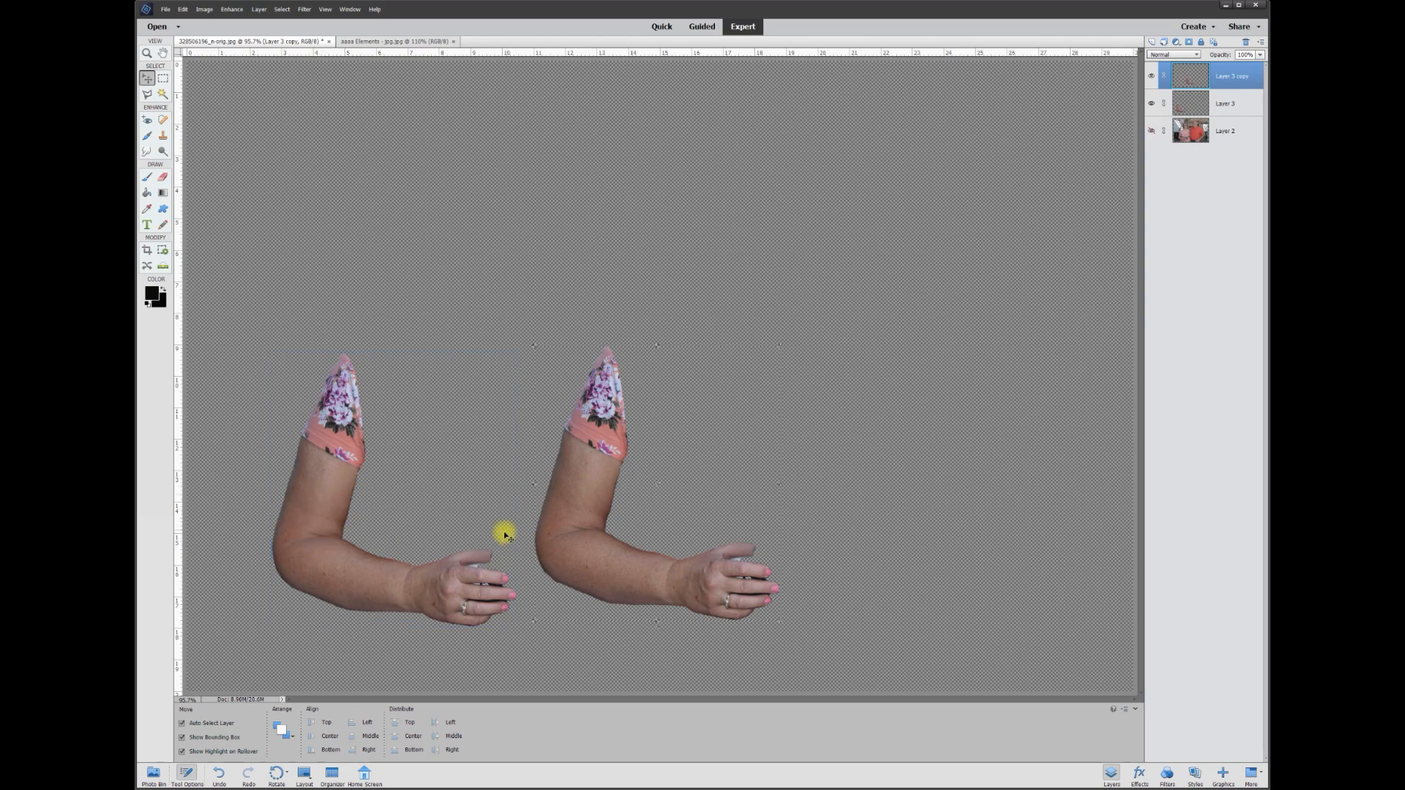
Step: Erase a curved band through the forearm just below the elbow of the first arm copy with a soft 35 px eraser brush
{"action": "scroll", "coordinate": [266, 549], "scroll_direction": "up", "scroll_amount": 6}
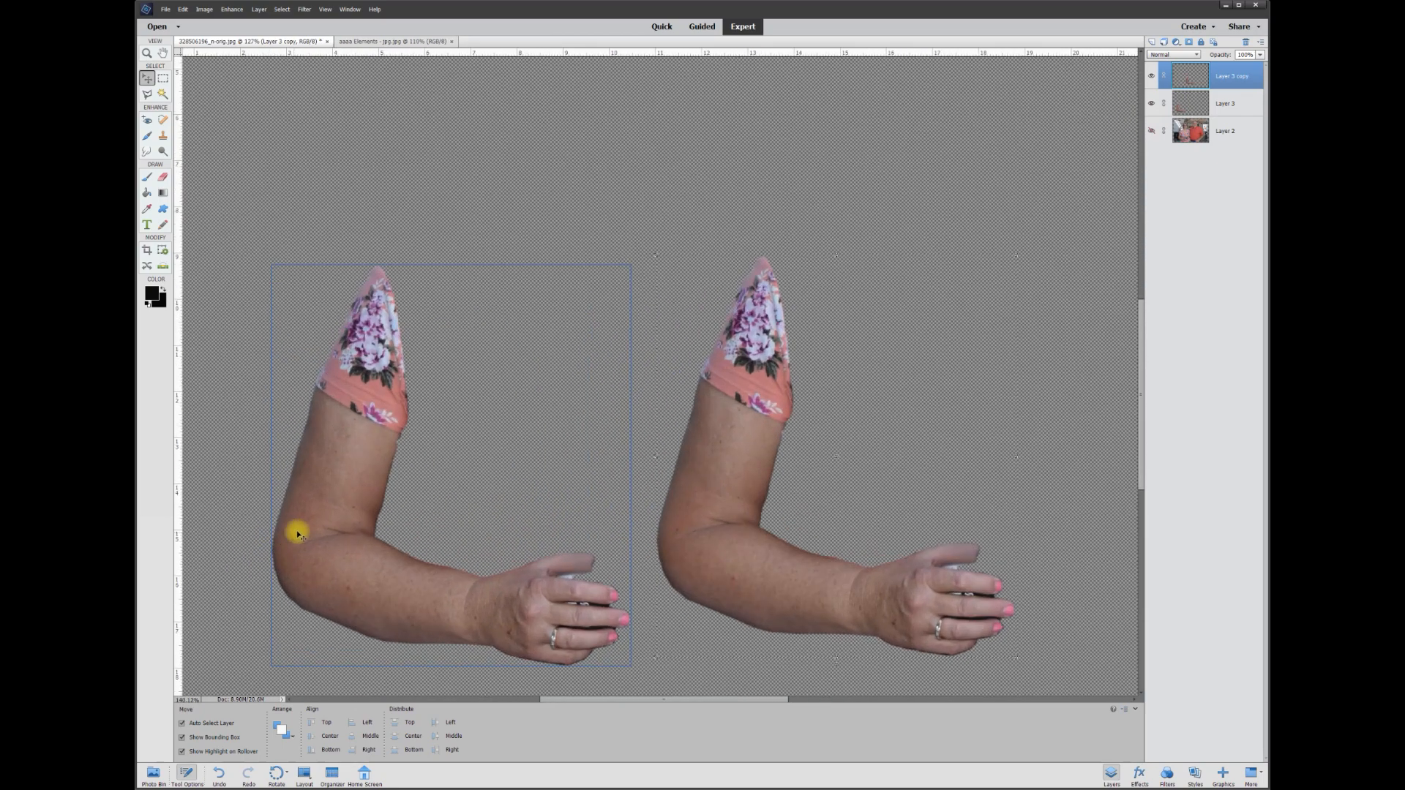
{"action": "left_click_drag", "start_coordinate": [1145, 468], "coordinate": [1139, 511]}
{"action": "scroll", "coordinate": [533, 433], "scroll_direction": "left", "scroll_amount": 3}
{"action": "left_click", "coordinate": [501, 408]}
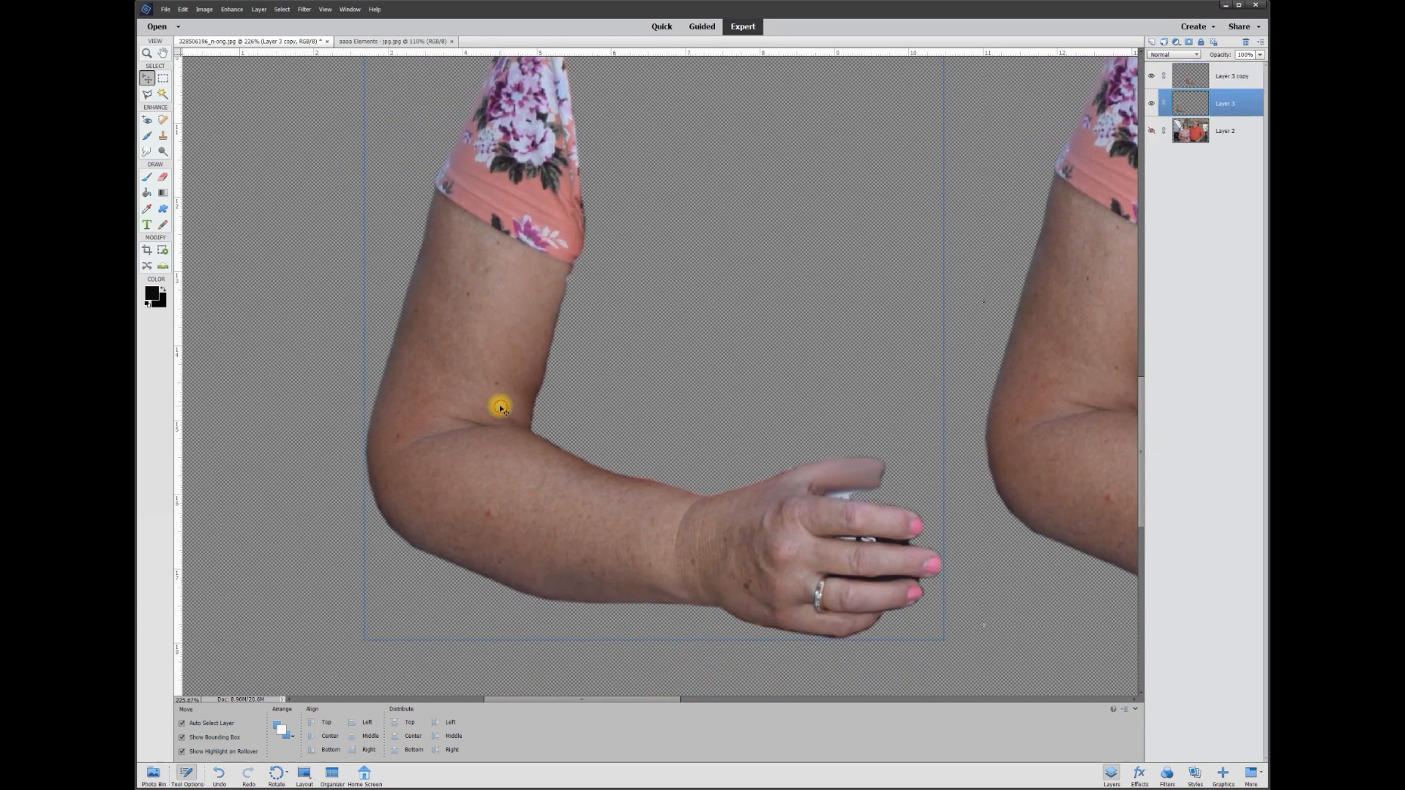
{"action": "left_click", "coordinate": [165, 180]}
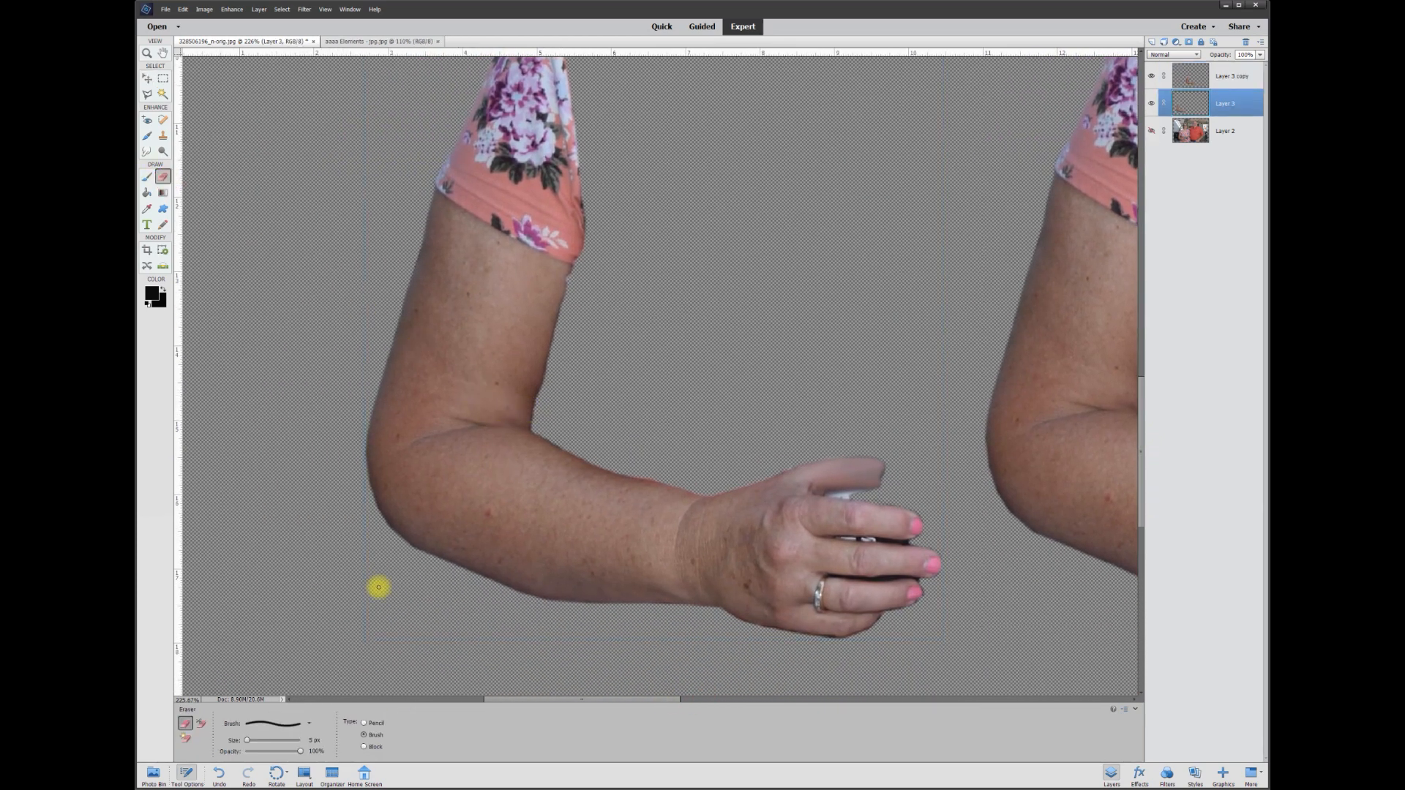
{"action": "left_click", "coordinate": [312, 725]}
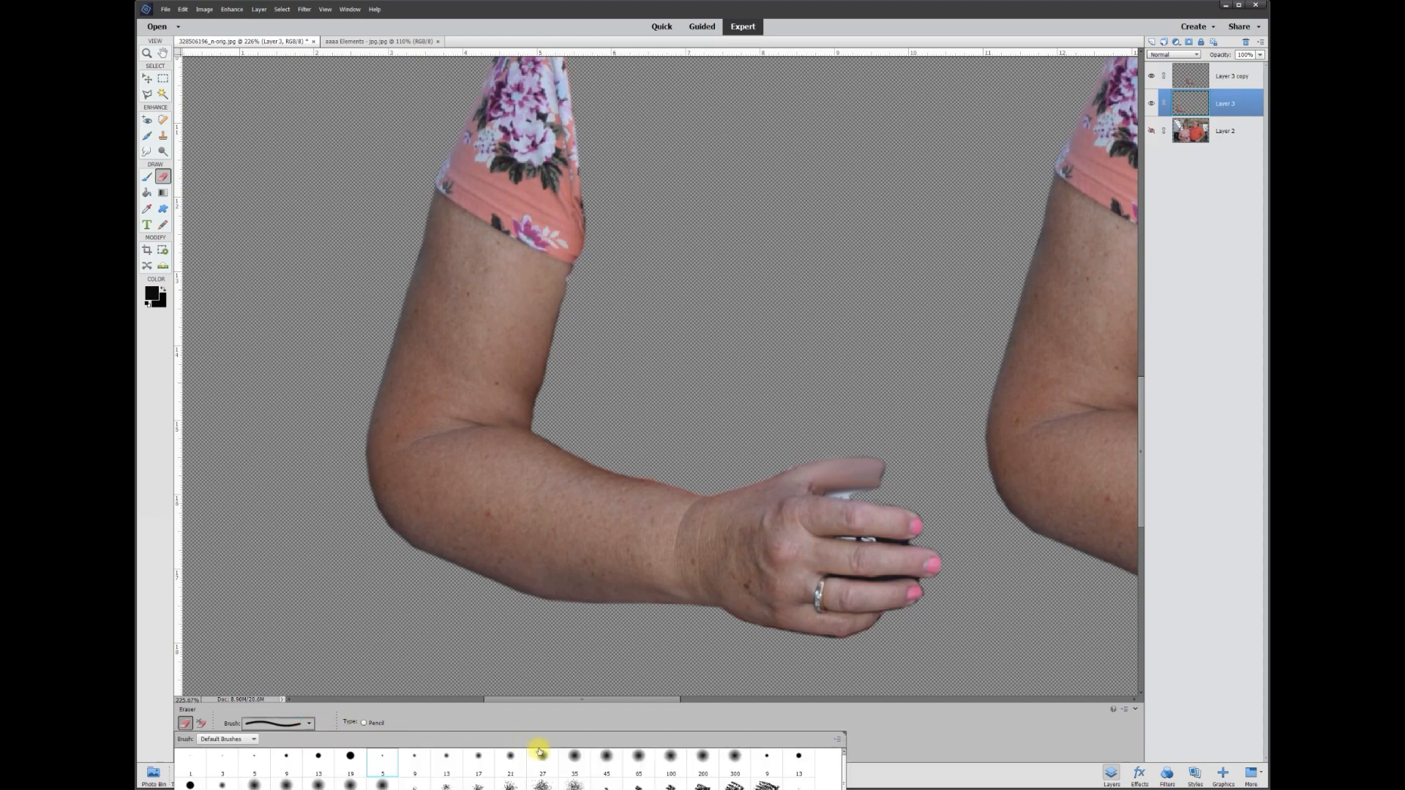
{"action": "left_click", "coordinate": [550, 429]}
{"action": "mouse_move", "coordinate": [546, 436]}
{"action": "left_mouse_down"}
{"action": "mouse_move", "coordinate": [483, 505]}
{"action": "mouse_move", "coordinate": [424, 517]}
{"action": "mouse_move", "coordinate": [352, 489]}
{"action": "left_mouse_up"}
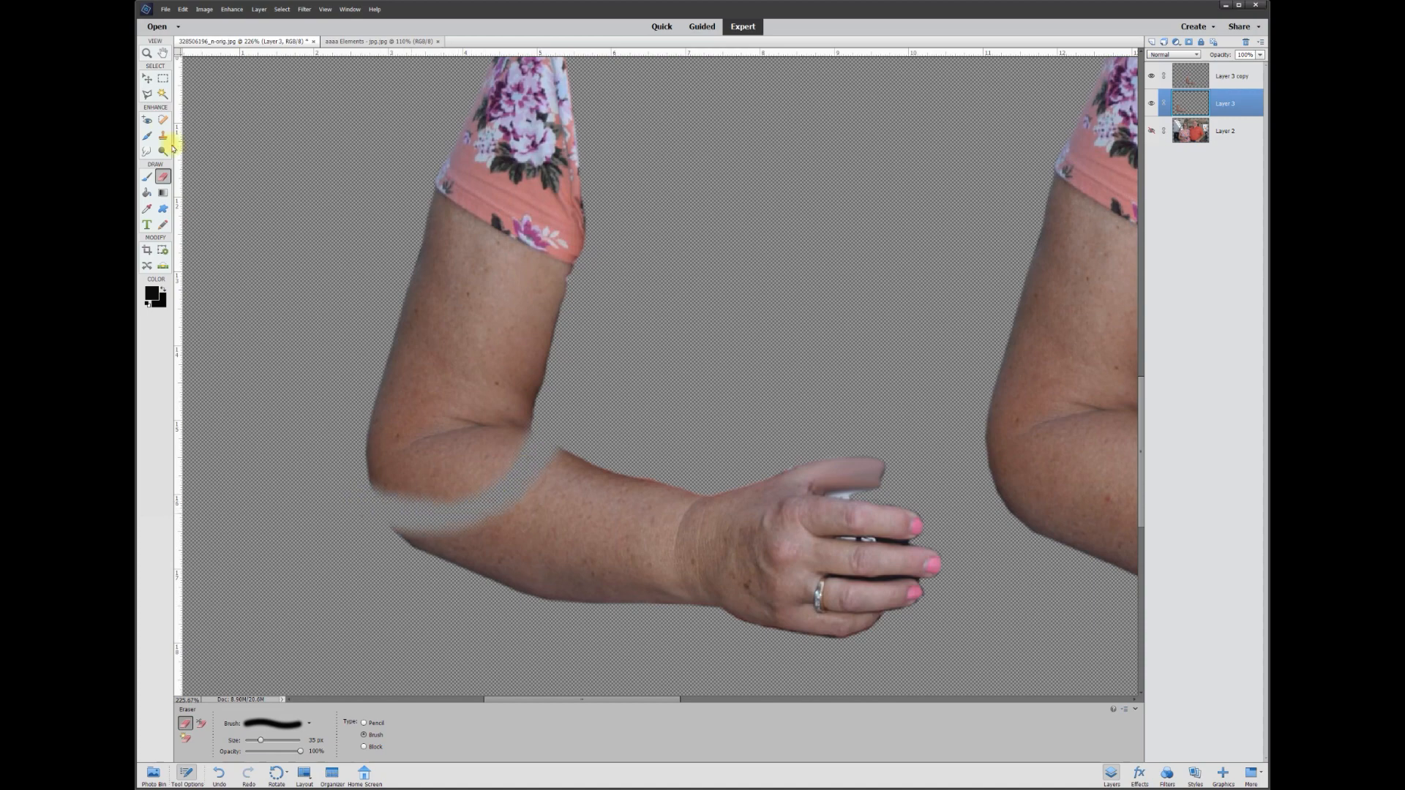
Step: Outline the first arm's forearm and hand with the Polygonal Lasso along the erased band and delete them
{"action": "left_click", "coordinate": [147, 94]}
{"action": "left_click", "coordinate": [348, 494]}
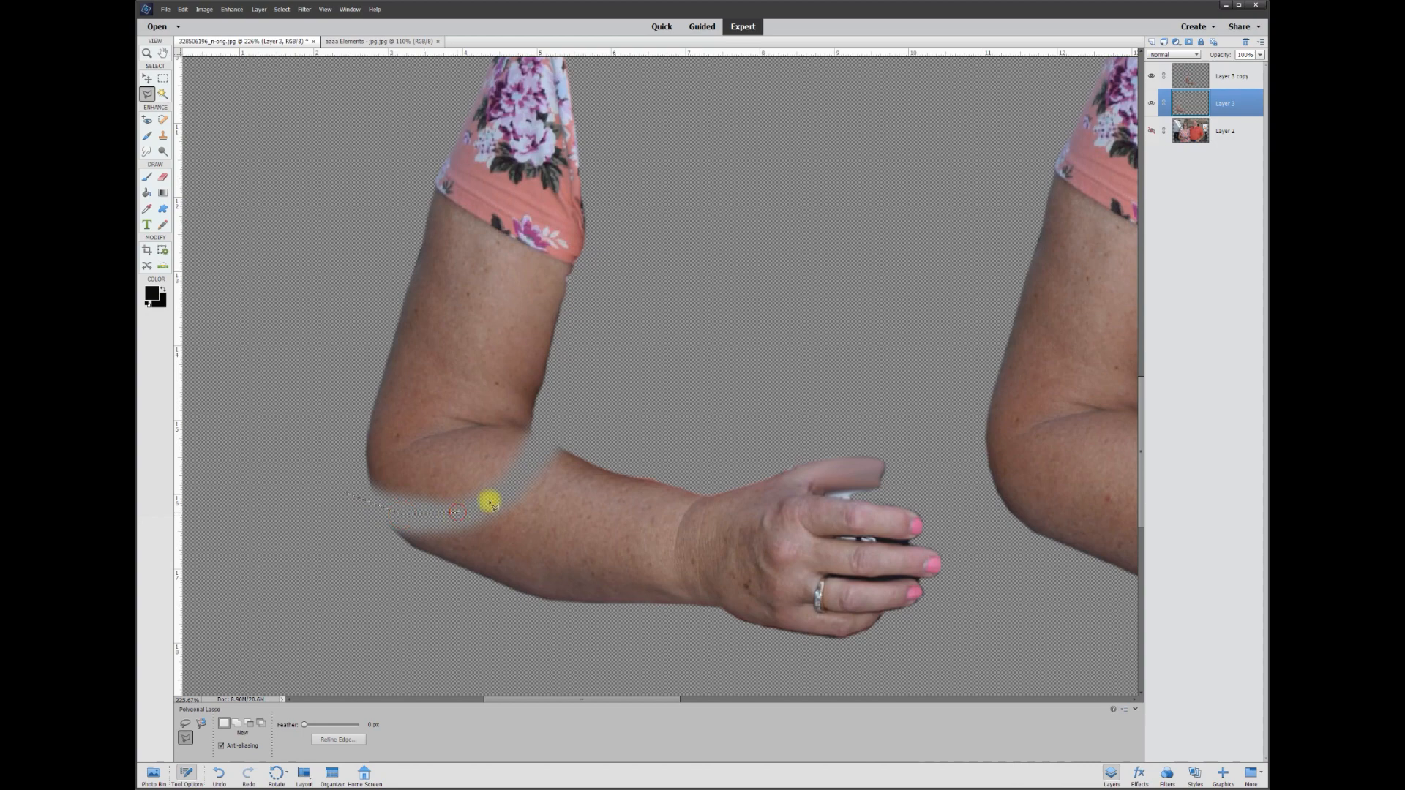
{"action": "left_click", "coordinate": [847, 402]}
{"action": "left_click", "coordinate": [913, 447]}
{"action": "left_click", "coordinate": [959, 559]}
{"action": "left_click", "coordinate": [960, 643]}
{"action": "left_click", "coordinate": [819, 671]}
{"action": "left_click", "coordinate": [608, 662]}
{"action": "left_click", "coordinate": [415, 626]}
{"action": "double_click", "coordinate": [349, 548]}
{"action": "key", "text": "Delete"}
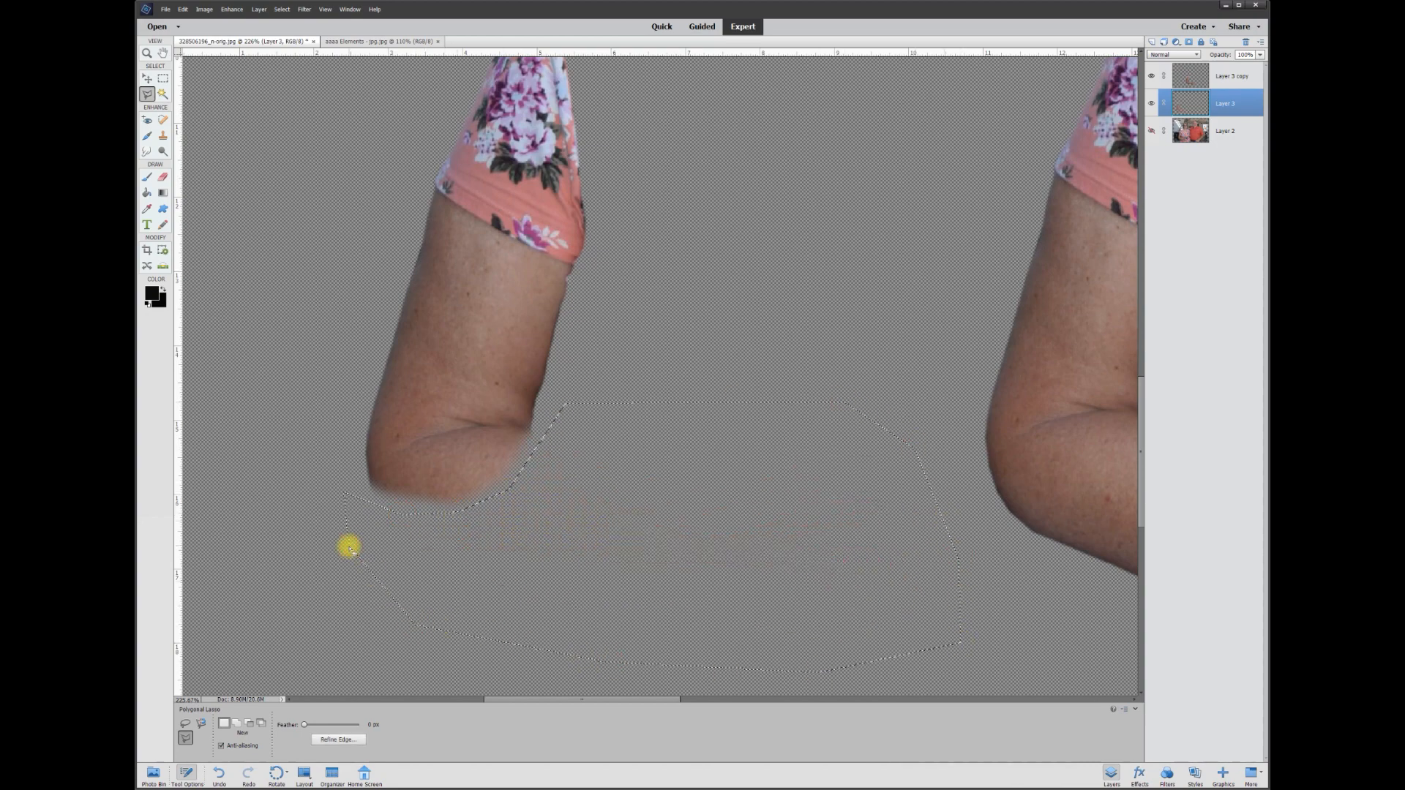
Step: Make the second arm's layer active, clear the selection, and erase a band across its upper arm just above the elbow
{"action": "mouse_move", "coordinate": [647, 698]}
{"action": "left_mouse_down"}
{"action": "mouse_move", "coordinate": [727, 695]}
{"action": "mouse_move", "coordinate": [753, 629]}
{"action": "left_mouse_up"}
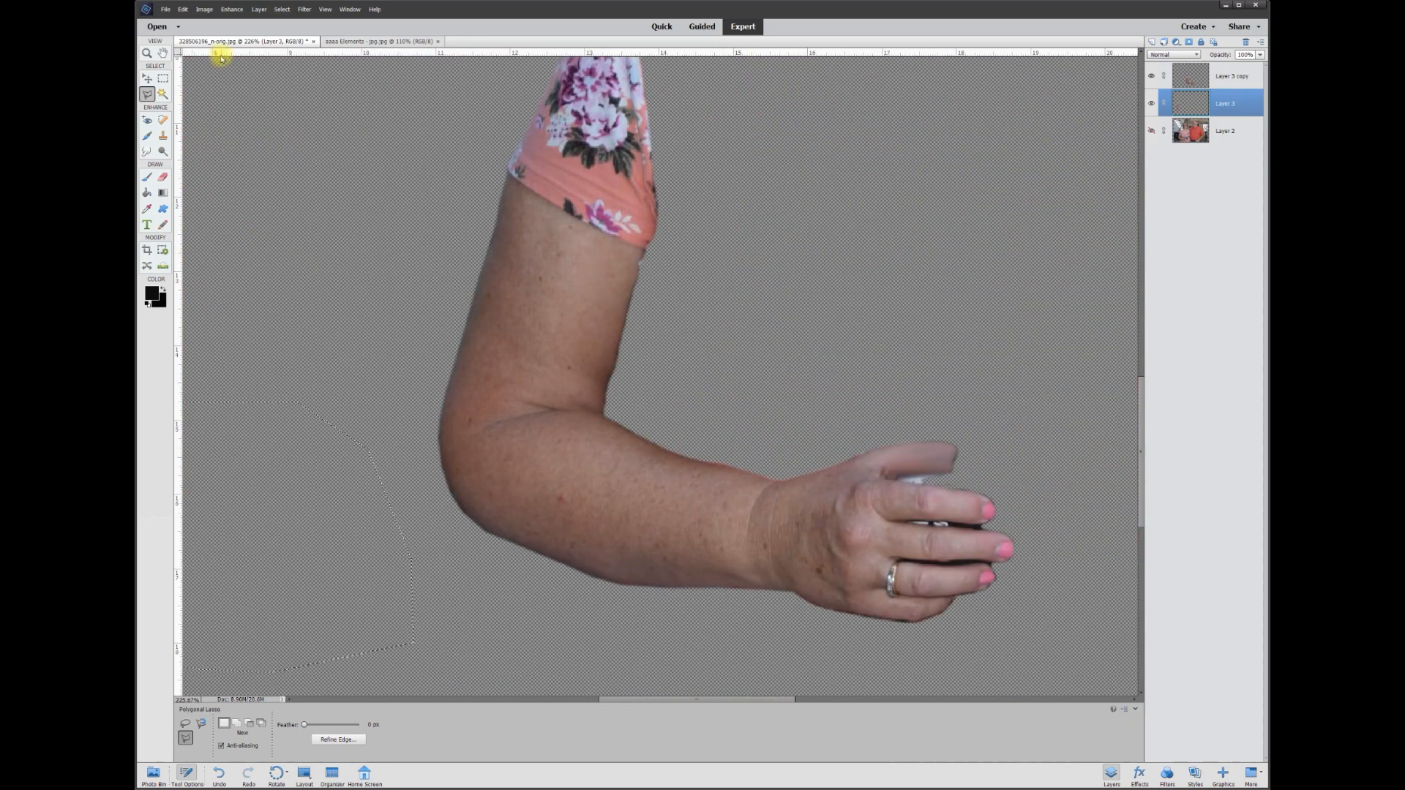
{"action": "left_click", "coordinate": [147, 79]}
{"action": "left_click", "coordinate": [570, 345]}
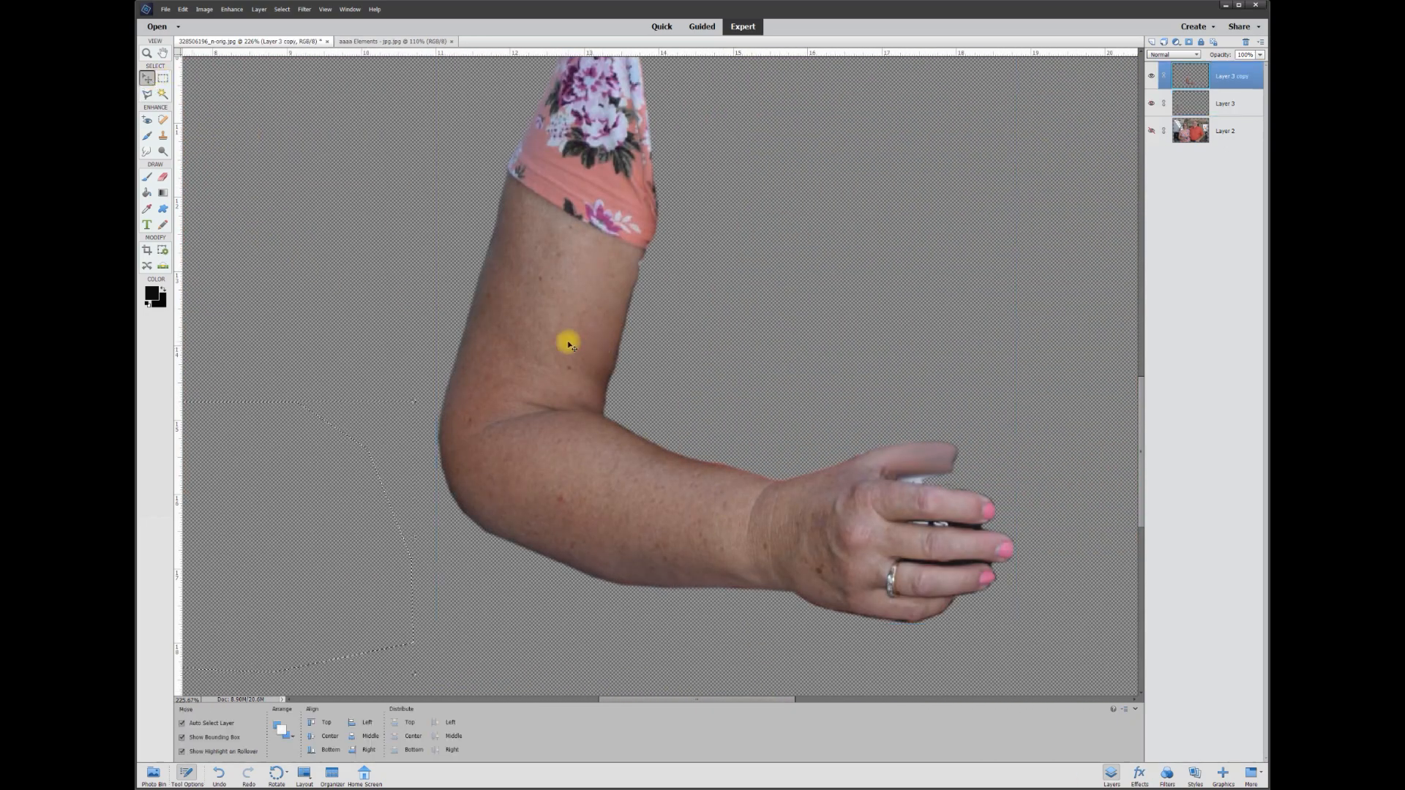
{"action": "left_click", "coordinate": [147, 93]}
{"action": "key", "text": "e"}
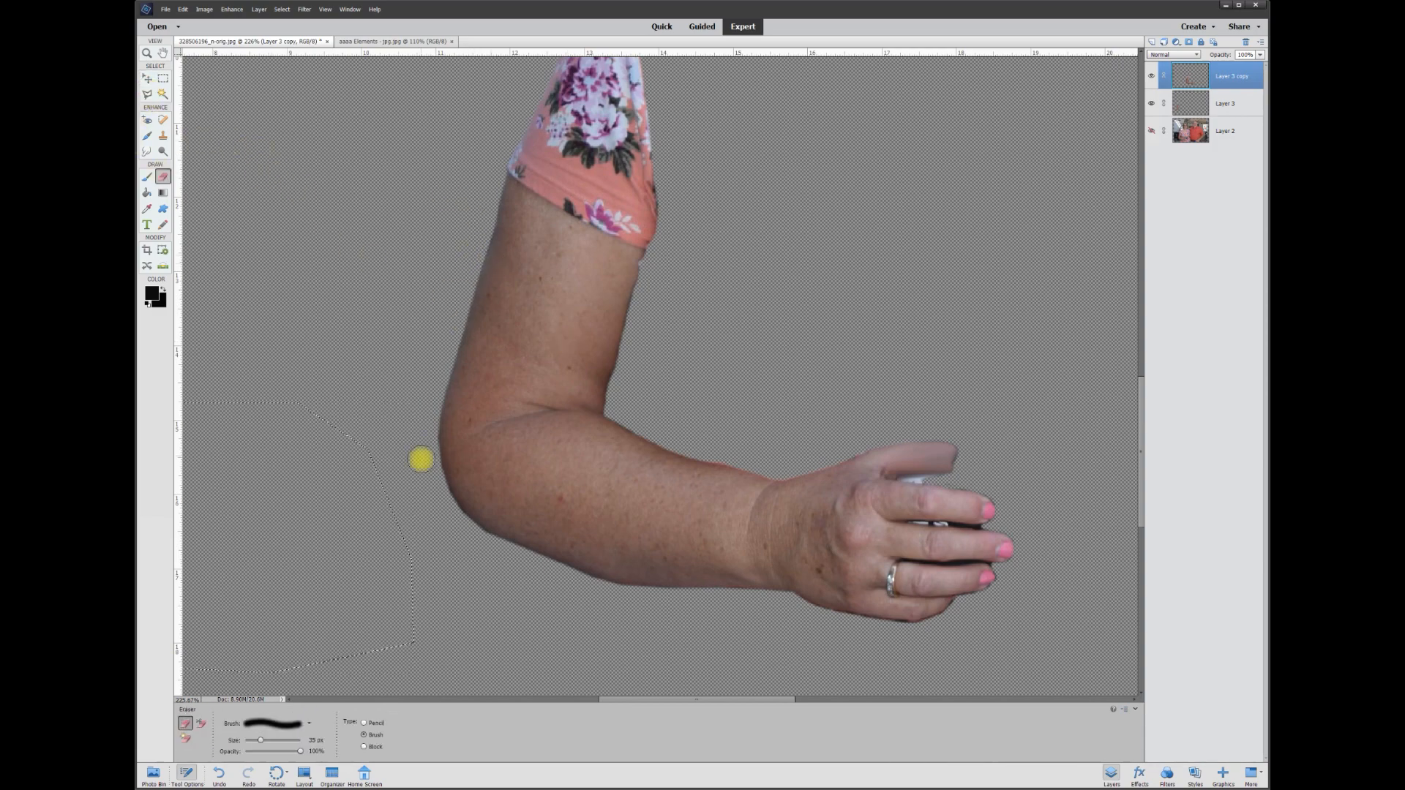
{"action": "key", "text": "ctrl+d"}
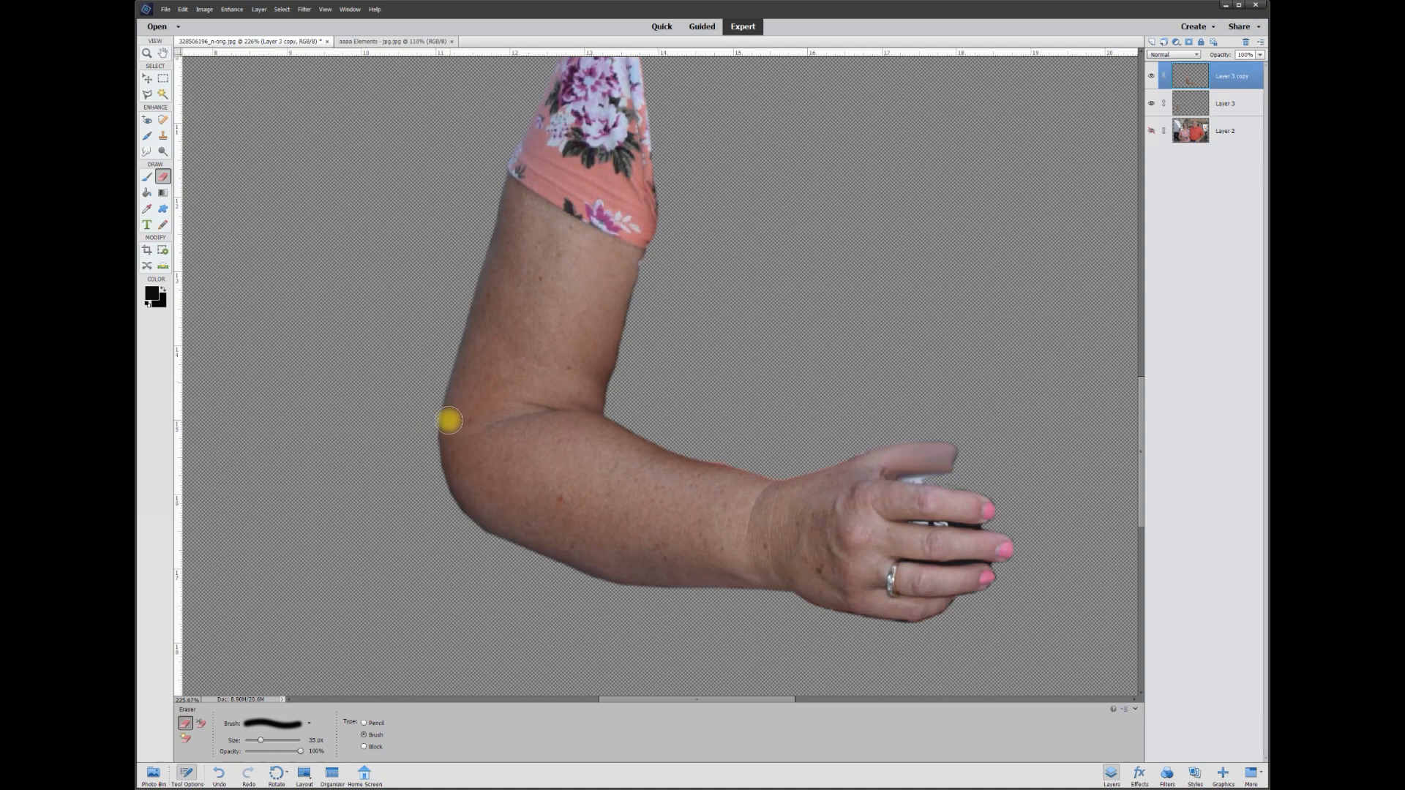
{"action": "mouse_move", "coordinate": [425, 419]}
{"action": "left_mouse_down"}
{"action": "mouse_move", "coordinate": [526, 380]}
{"action": "mouse_move", "coordinate": [618, 380]}
{"action": "left_mouse_up"}
Step: Outline the second arm's sleeve and upper arm with the Polygonal Lasso, delete them, and clear the selection
{"action": "left_click", "coordinate": [147, 93]}
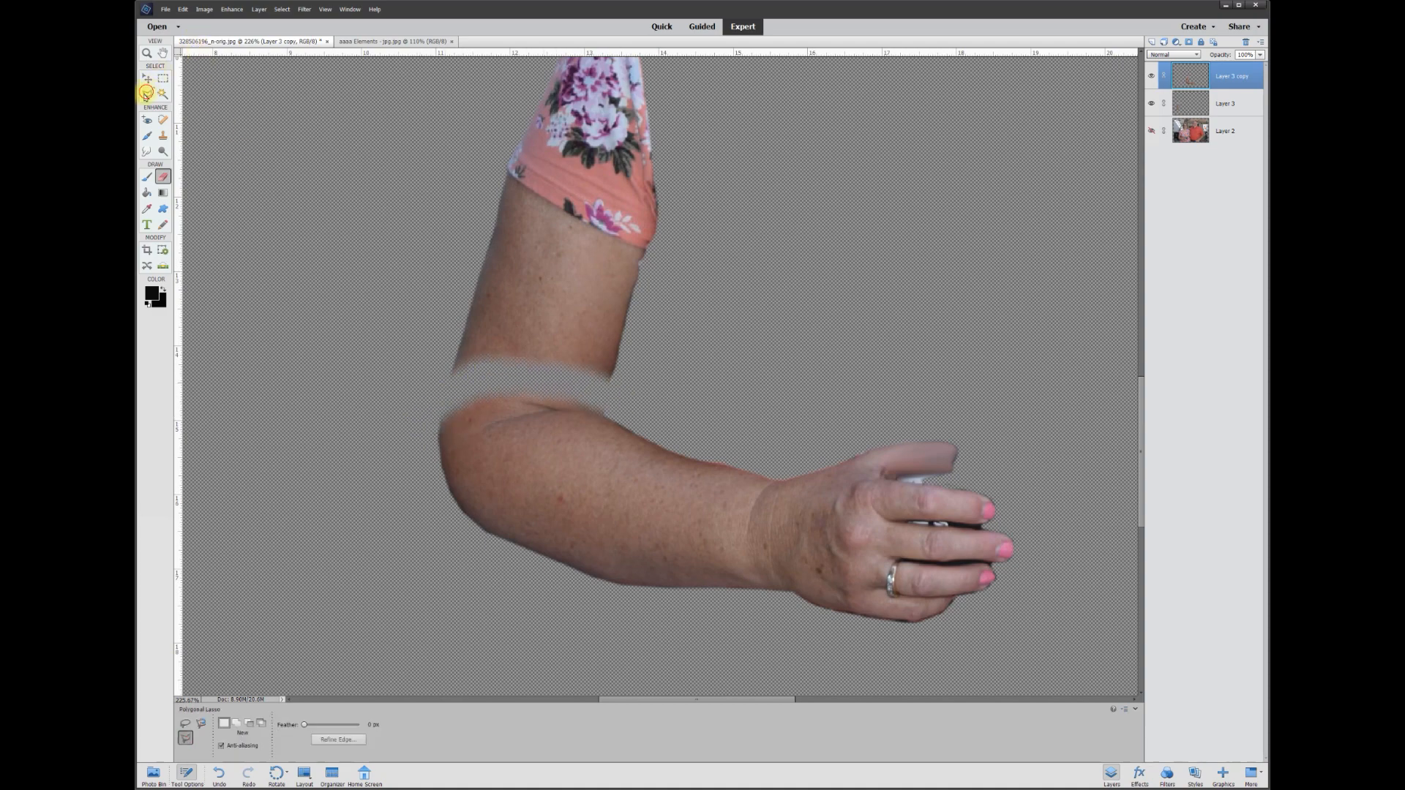
{"action": "left_click", "coordinate": [401, 320]}
{"action": "left_click", "coordinate": [421, 392]}
{"action": "left_click", "coordinate": [485, 374]}
{"action": "left_click", "coordinate": [580, 392]}
{"action": "left_click", "coordinate": [672, 396]}
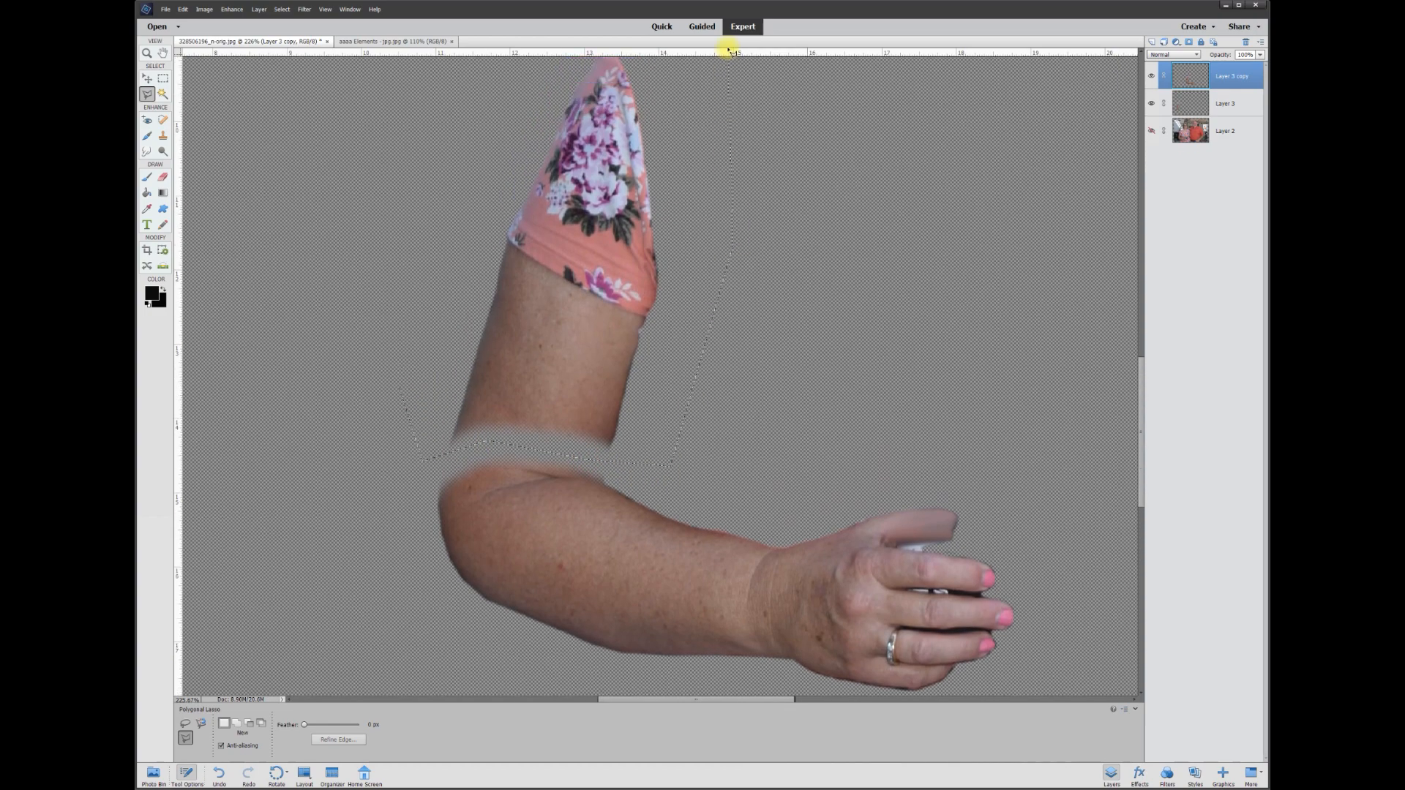
{"action": "left_click", "coordinate": [708, 159]}
{"action": "left_click", "coordinate": [653, 68]}
{"action": "left_click", "coordinate": [568, 67]}
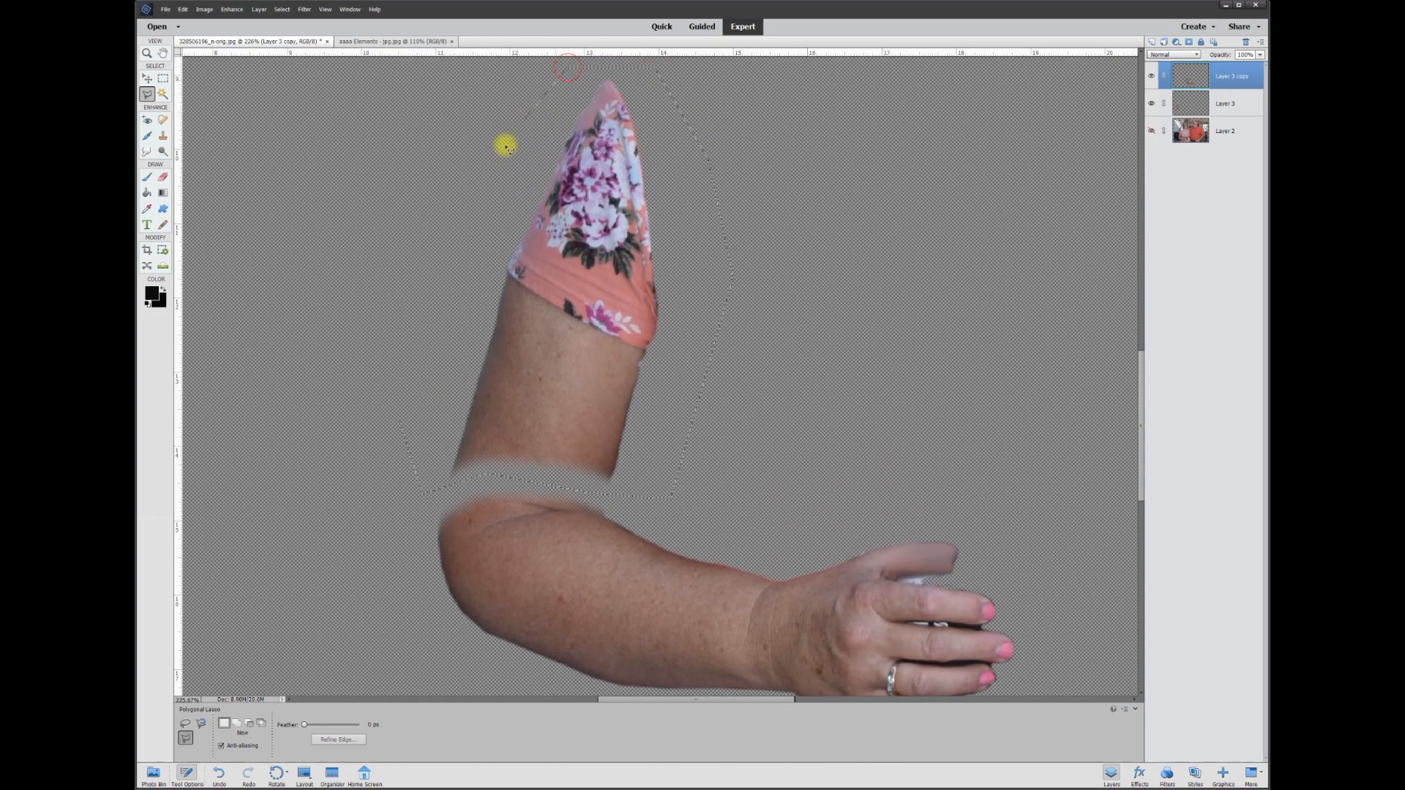
{"action": "double_click", "coordinate": [420, 320]}
{"action": "key", "text": "Delete"}
{"action": "key", "text": "ctrl+d"}
{"action": "scroll", "coordinate": [403, 407], "scroll_direction": "down", "scroll_amount": 5}
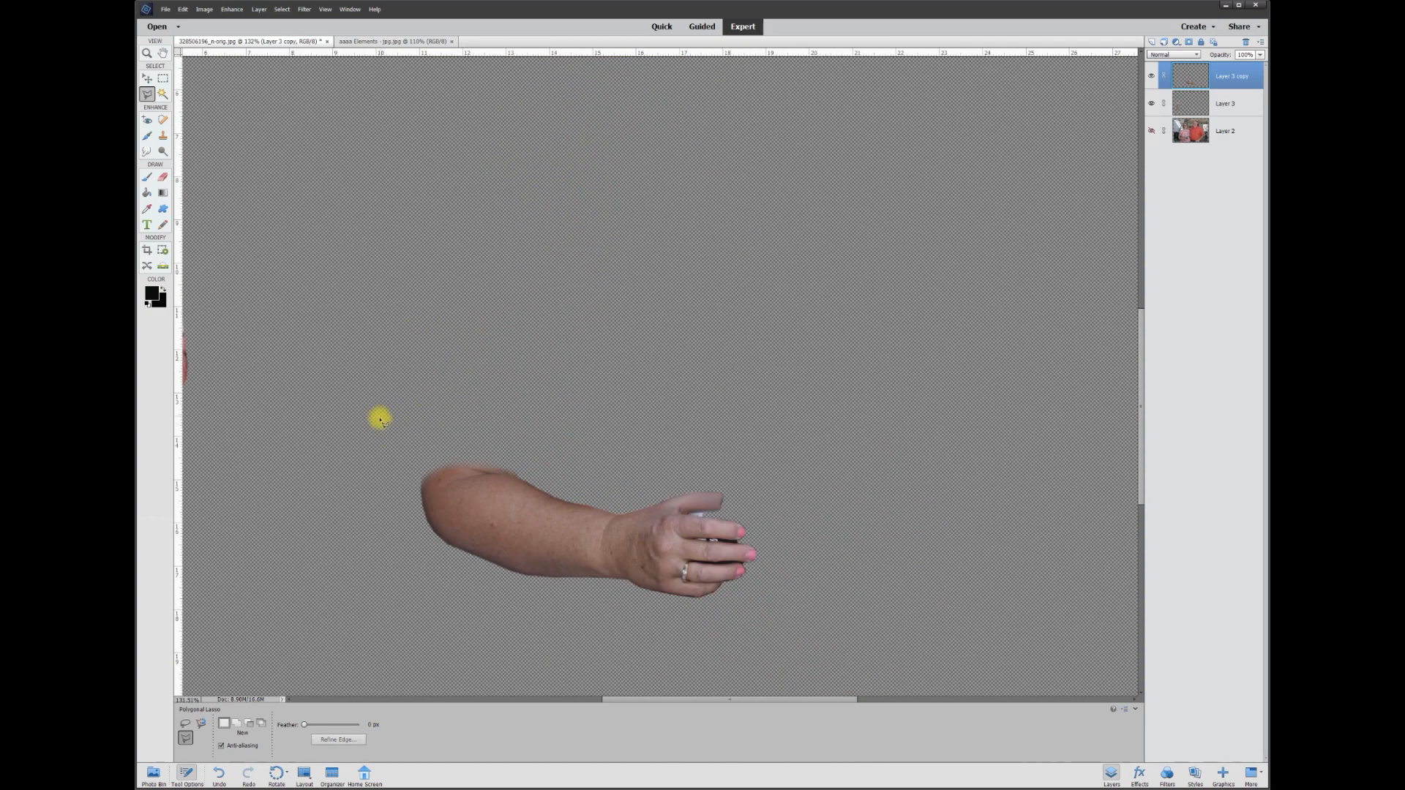
Step: Bring the two arm pieces together and rotate the forearm about 15 degrees clockwise so it joins the upper arm at the elbow
{"action": "left_click", "coordinate": [148, 79]}
{"action": "left_click_drag", "start_coordinate": [409, 455], "coordinate": [525, 393]}
{"action": "left_click_drag", "start_coordinate": [635, 528], "coordinate": [583, 527]}
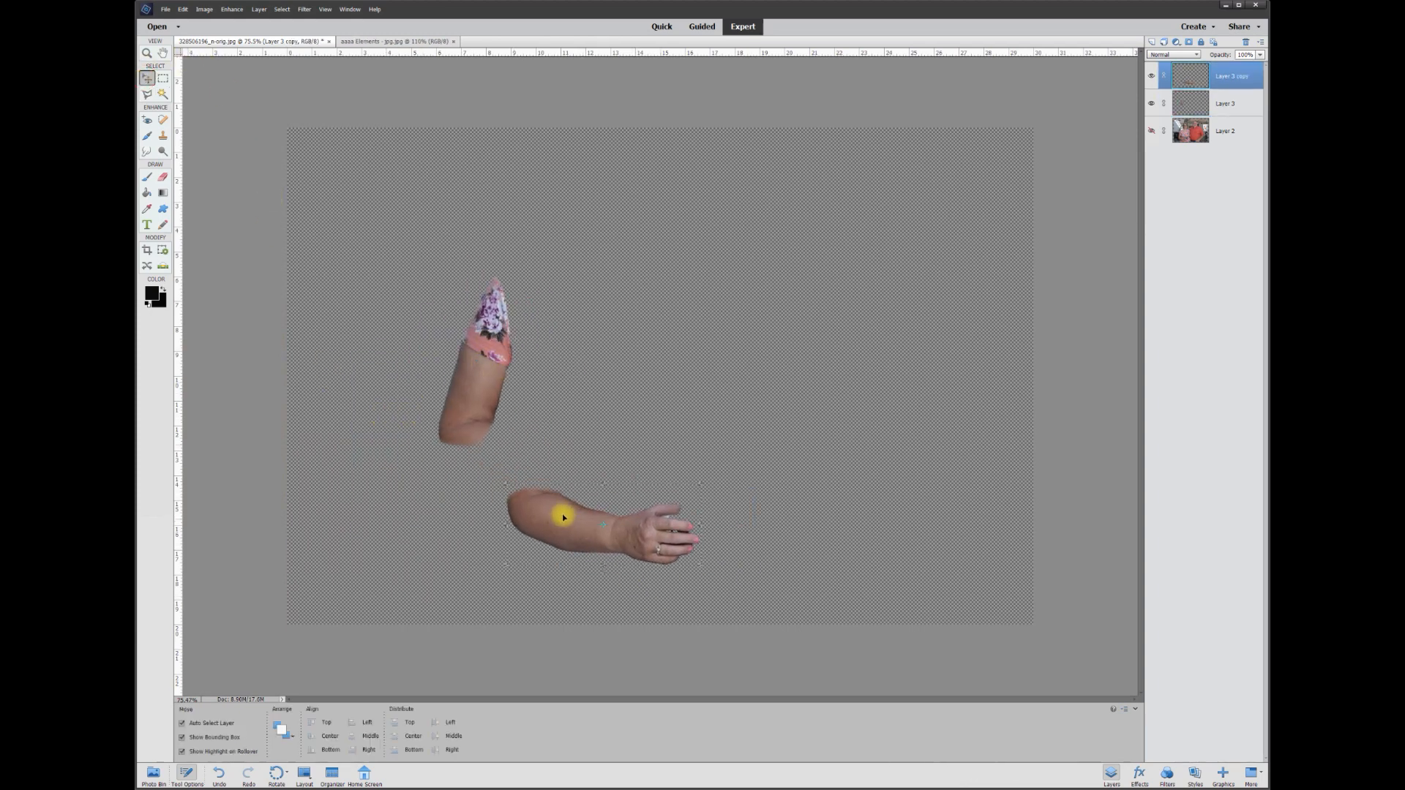
{"action": "left_click_drag", "start_coordinate": [564, 530], "coordinate": [492, 468]}
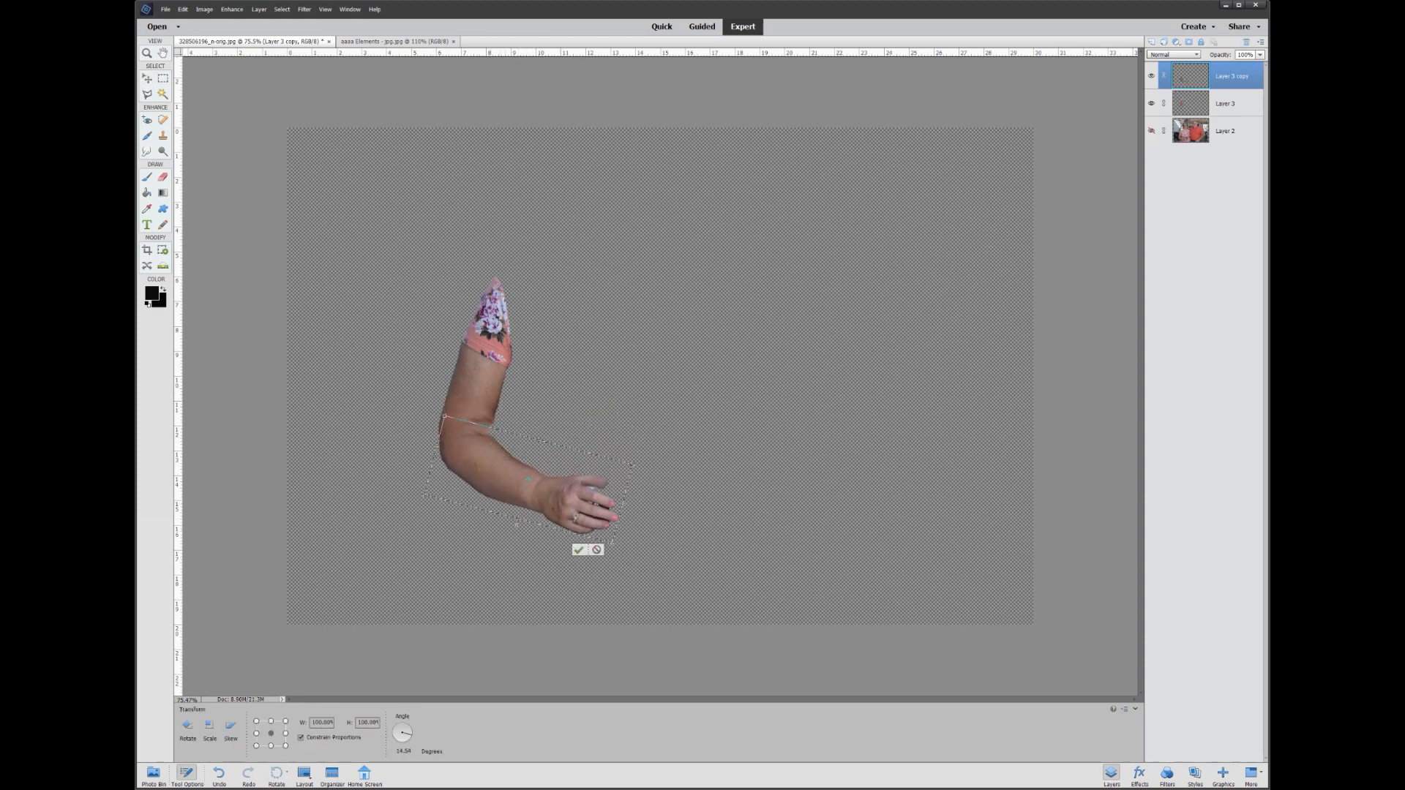
Step: Show the photo layer and position the upper arm and forearm pieces over the woman's arm so the forearm angles downward
{"action": "left_click", "coordinate": [1151, 132]}
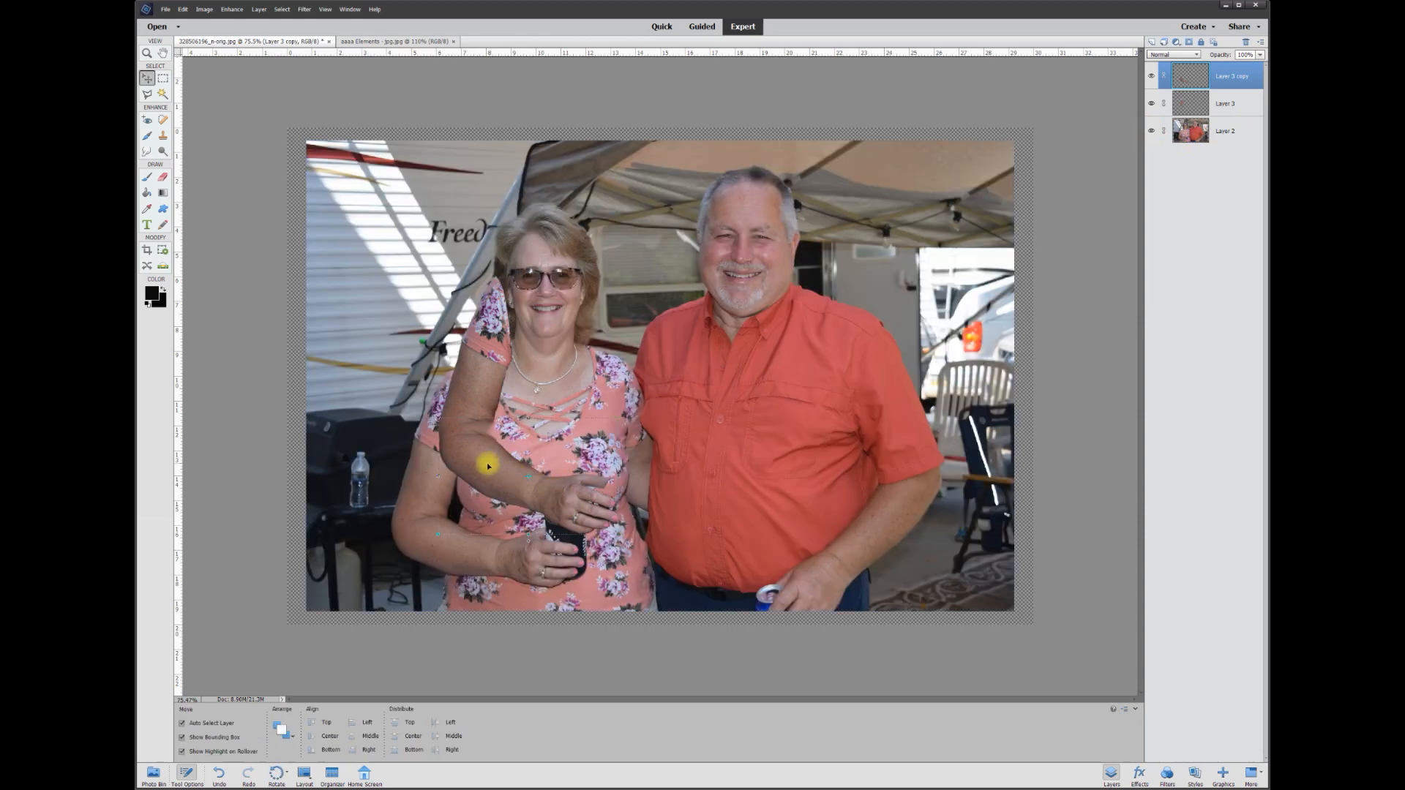
{"action": "left_click_drag", "start_coordinate": [497, 373], "coordinate": [456, 443]}
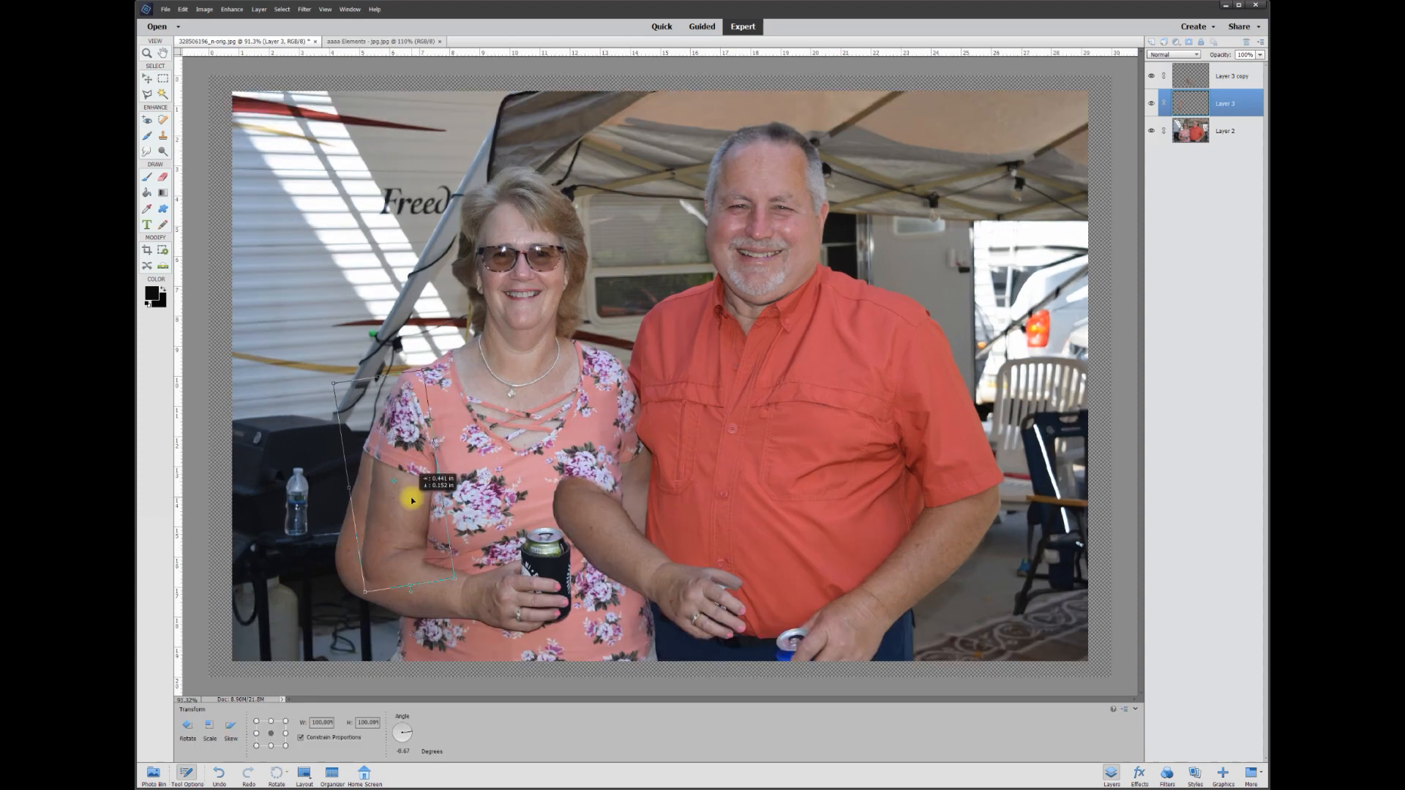
{"action": "left_click_drag", "start_coordinate": [412, 499], "coordinate": [411, 499]}
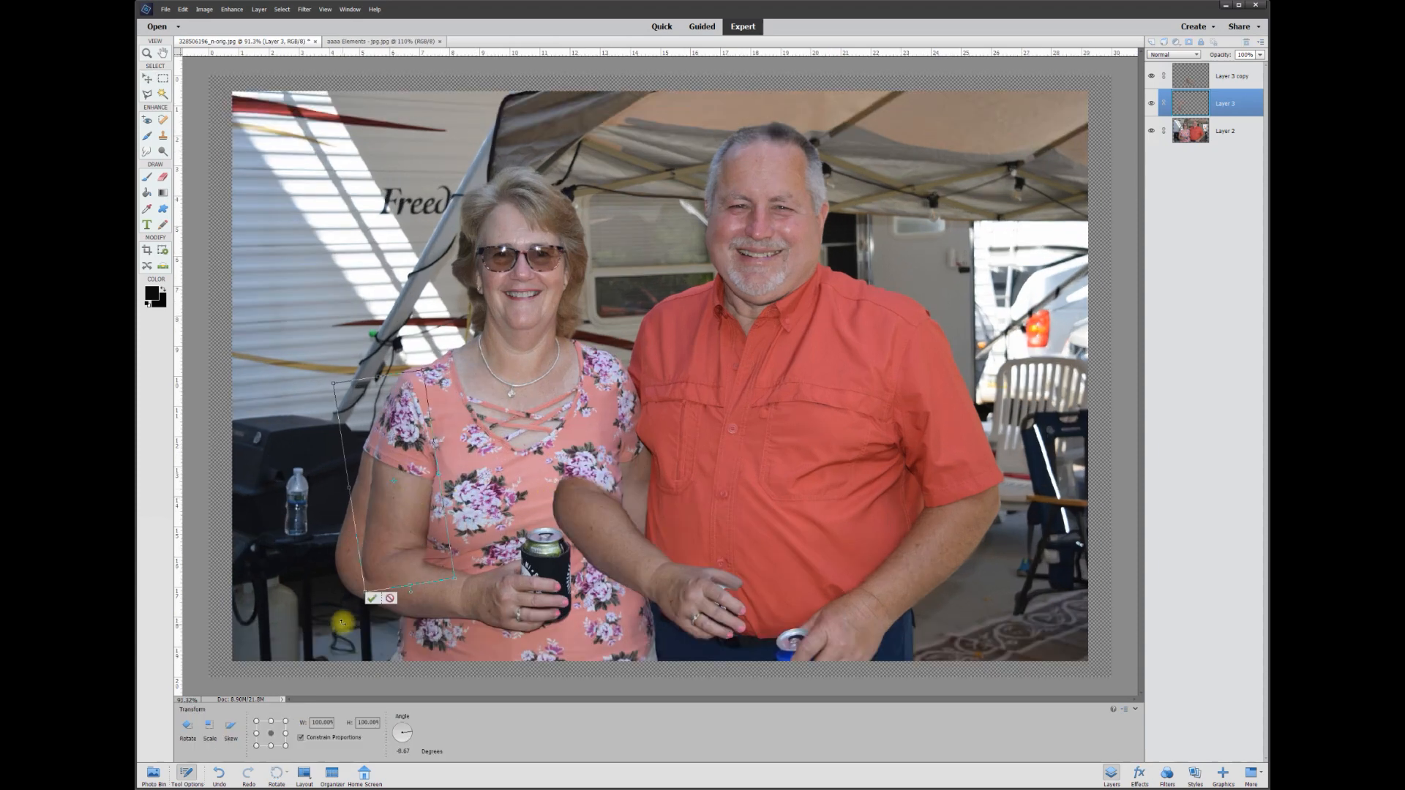
{"action": "left_click", "coordinate": [372, 598]}
{"action": "mouse_move", "coordinate": [581, 531]}
{"action": "left_mouse_down"}
{"action": "mouse_move", "coordinate": [421, 604]}
{"action": "mouse_move", "coordinate": [402, 585]}
{"action": "left_mouse_up"}
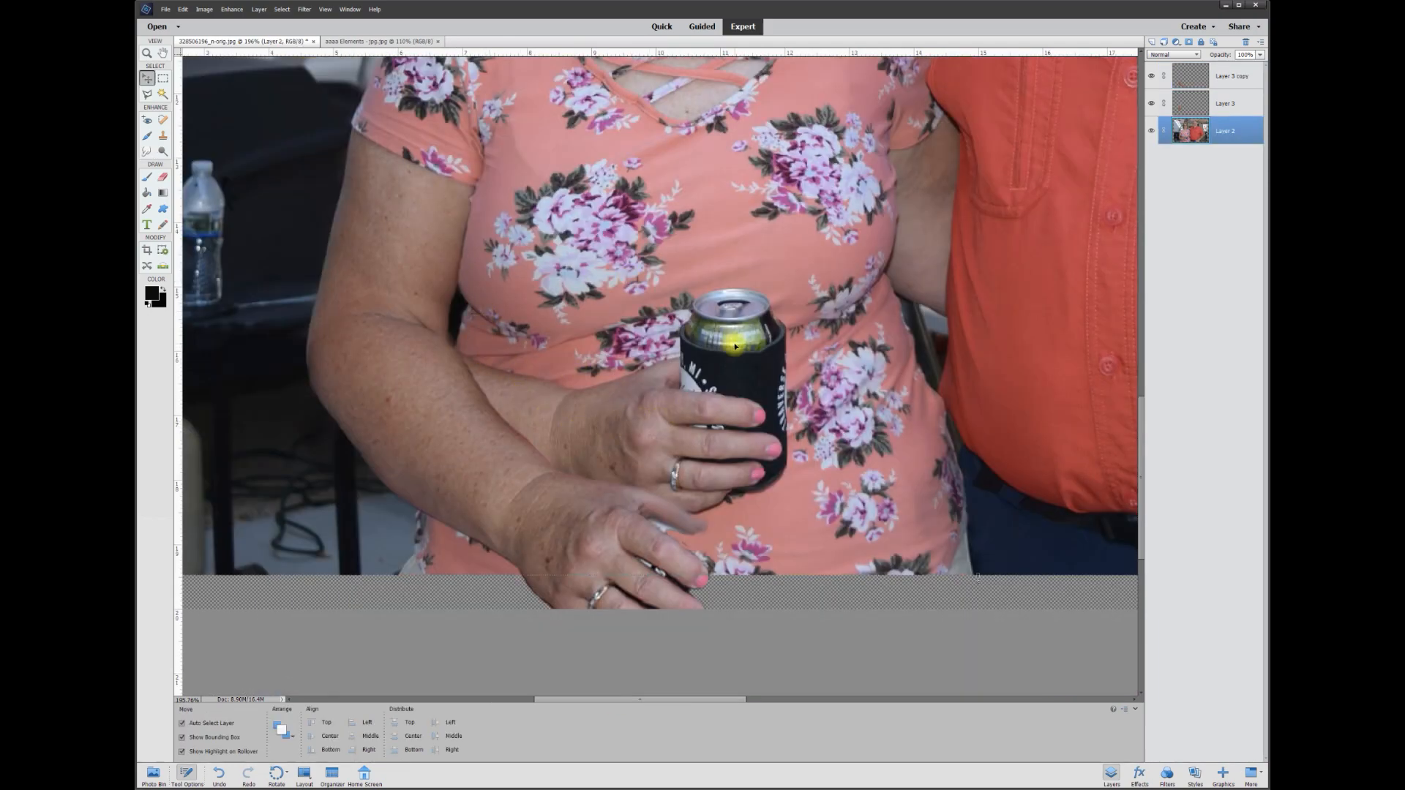
Step: Lock both arm piece layers and the photo layer
{"action": "left_click", "coordinate": [432, 219]}
{"action": "left_click", "coordinate": [472, 462]}
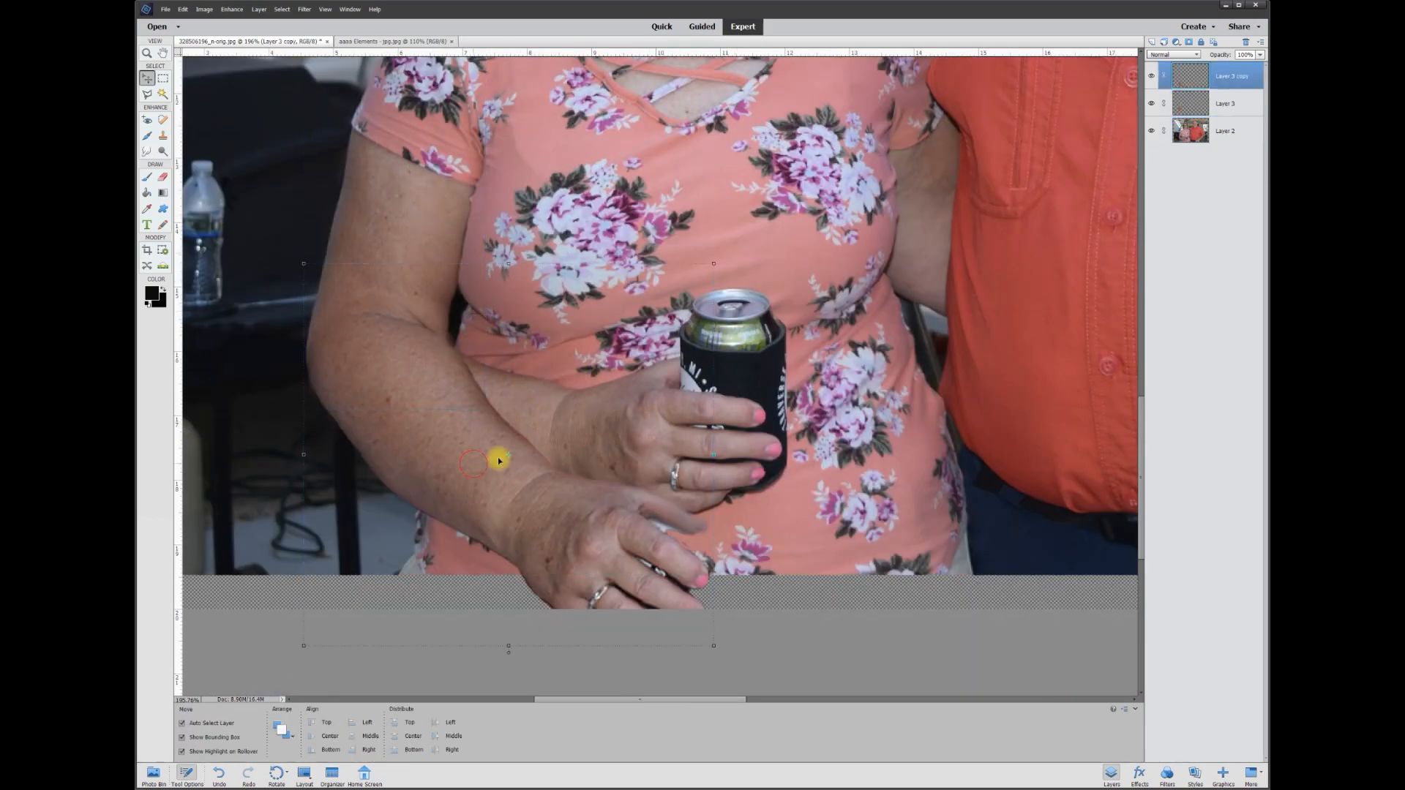
{"action": "left_click", "coordinate": [1202, 42]}
{"action": "key", "text": "alt+bracketleft"}
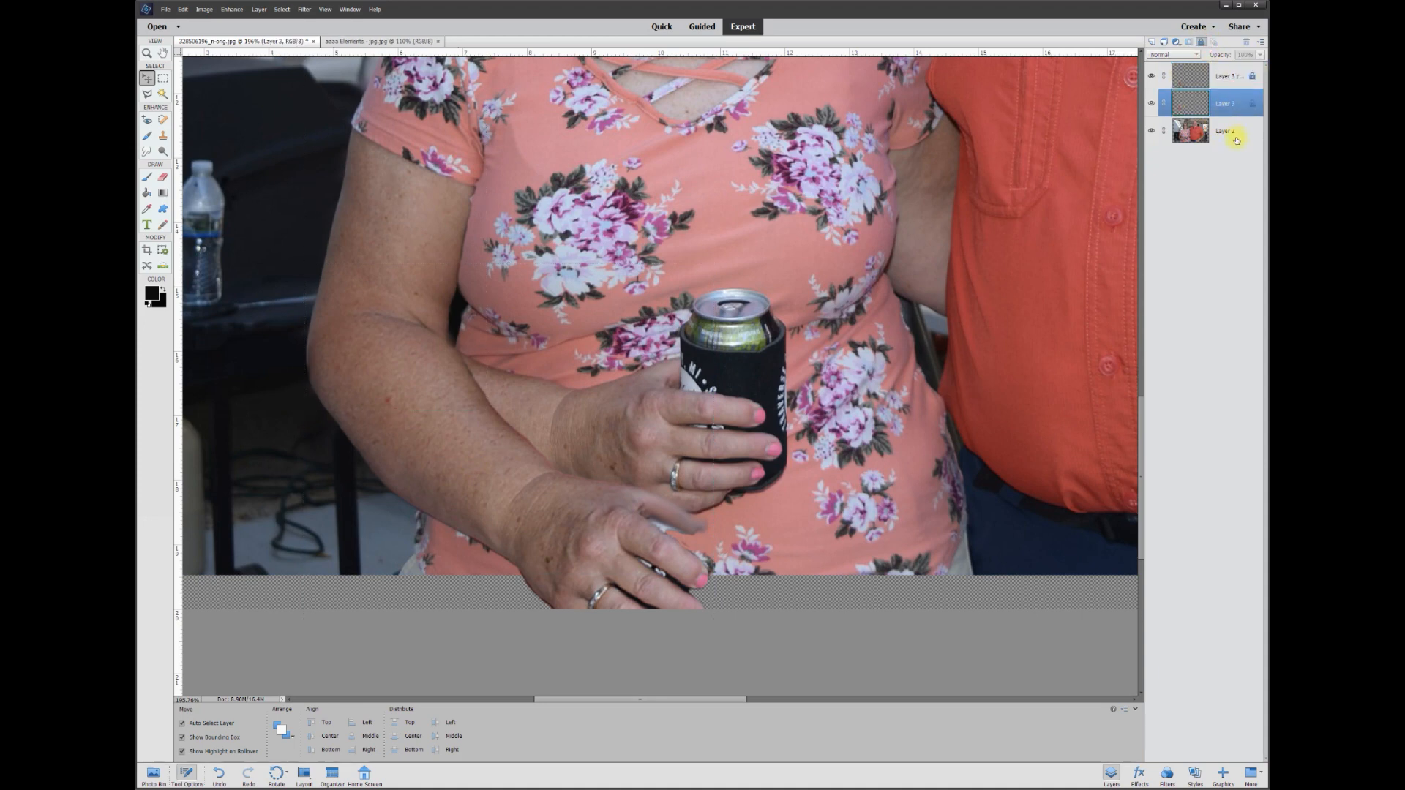
{"action": "left_click", "coordinate": [1229, 131]}
{"action": "left_click", "coordinate": [1201, 43]}
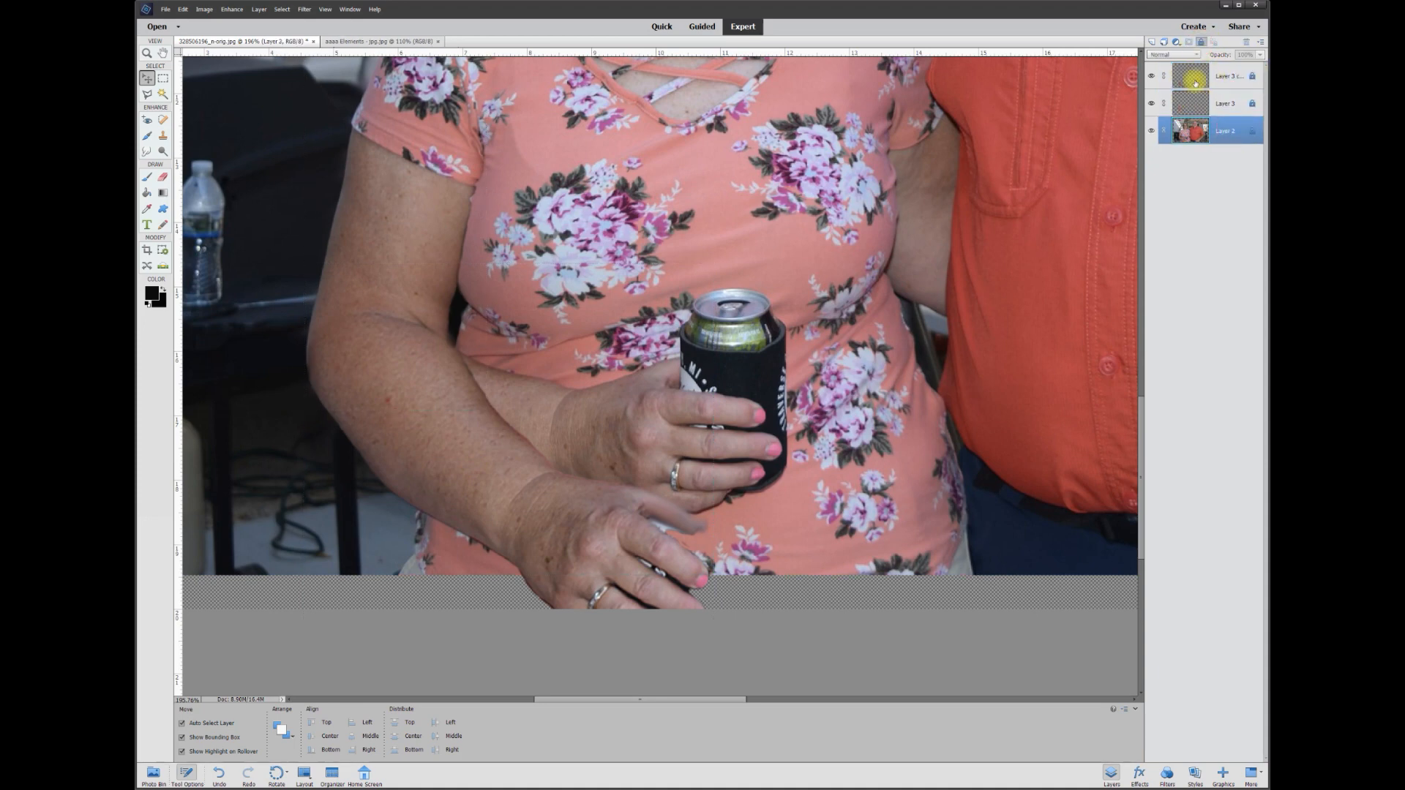
Step: Add an empty layer above the photo and clone floral shirt fabric over the original forearm with the Clone Stamp
{"action": "left_click", "coordinate": [1150, 42]}
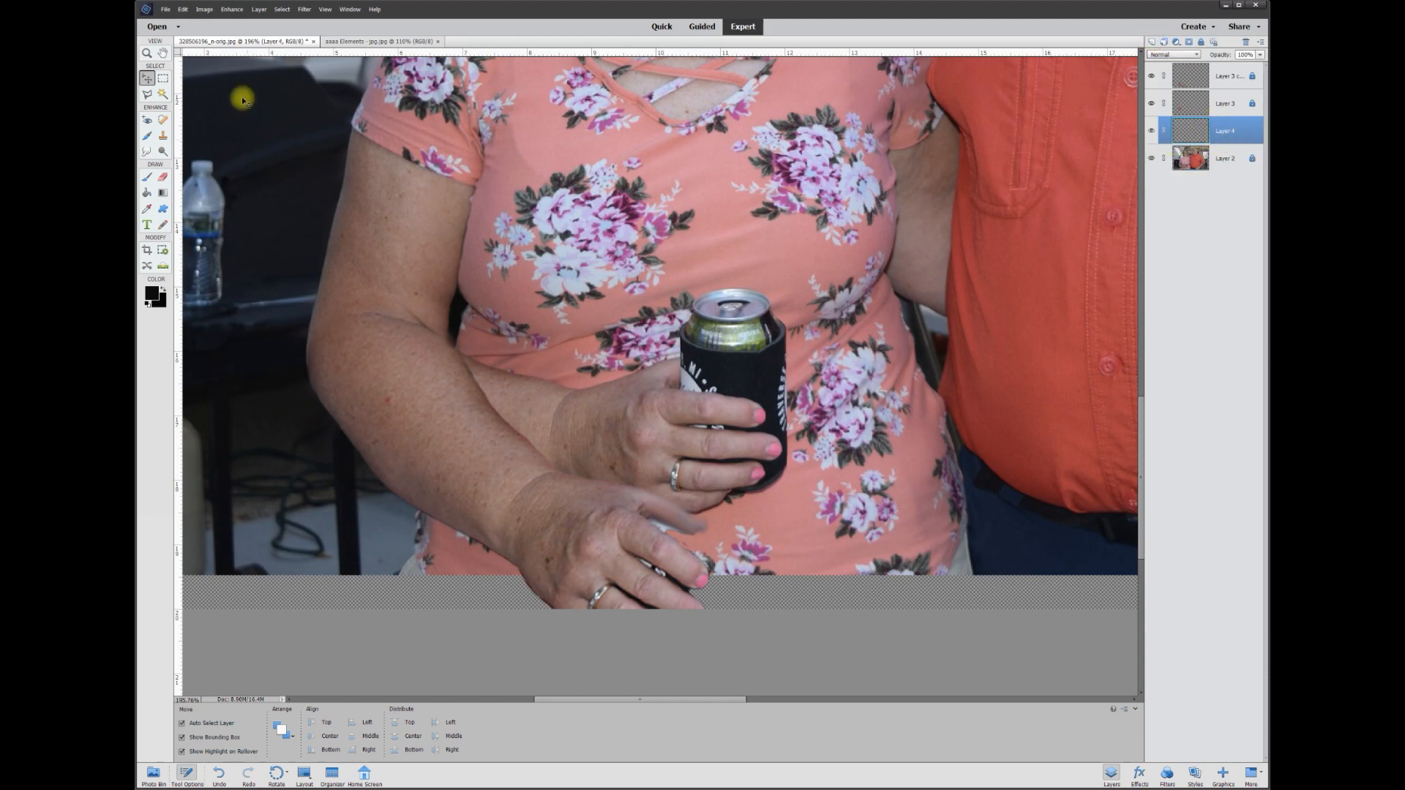
{"action": "left_click", "coordinate": [162, 137]}
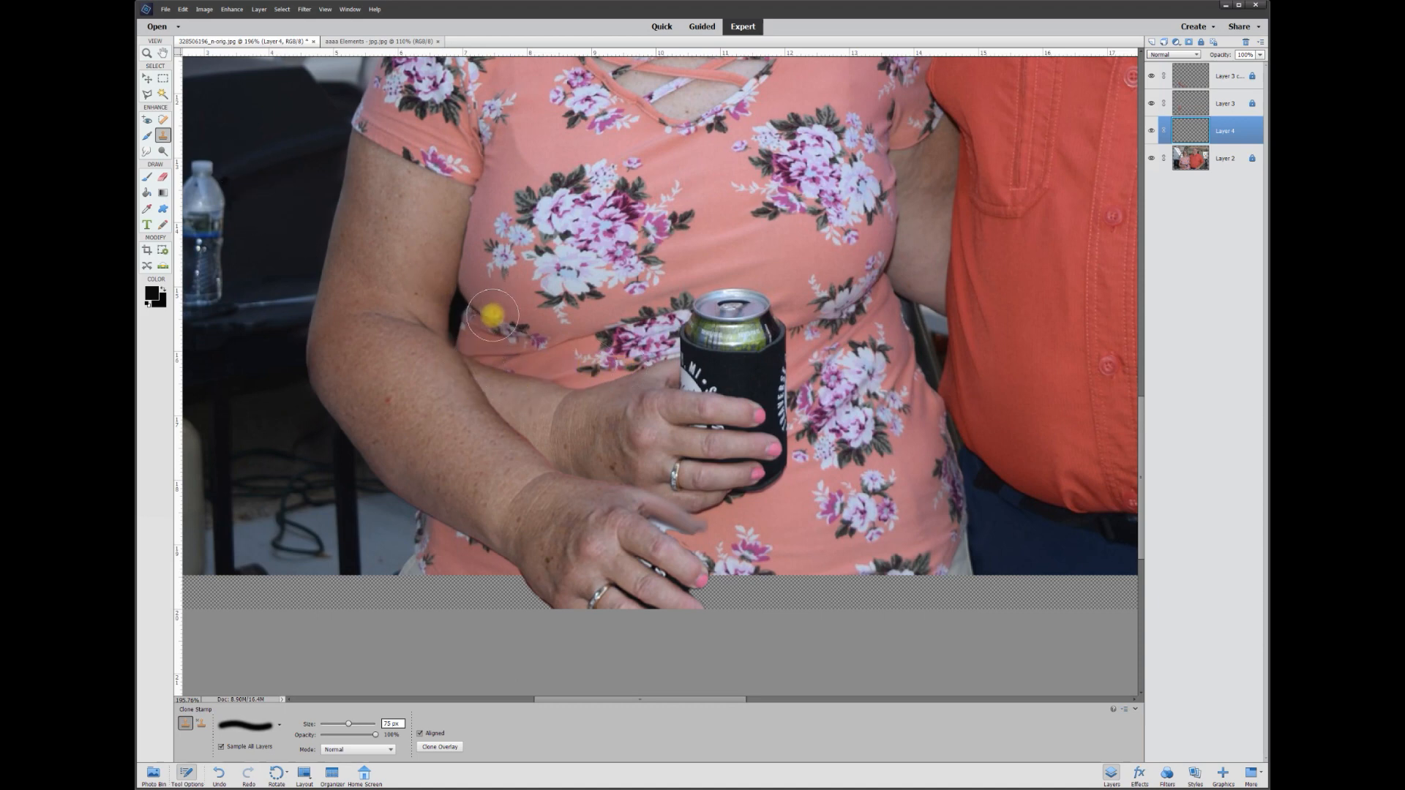
{"action": "mouse_move", "coordinate": [894, 374]}
{"action": "left_mouse_down"}
{"action": "mouse_move", "coordinate": [862, 322]}
{"action": "mouse_move", "coordinate": [873, 306]}
{"action": "left_mouse_up"}
{"action": "left_click", "coordinate": [867, 309], "text": "alt"}
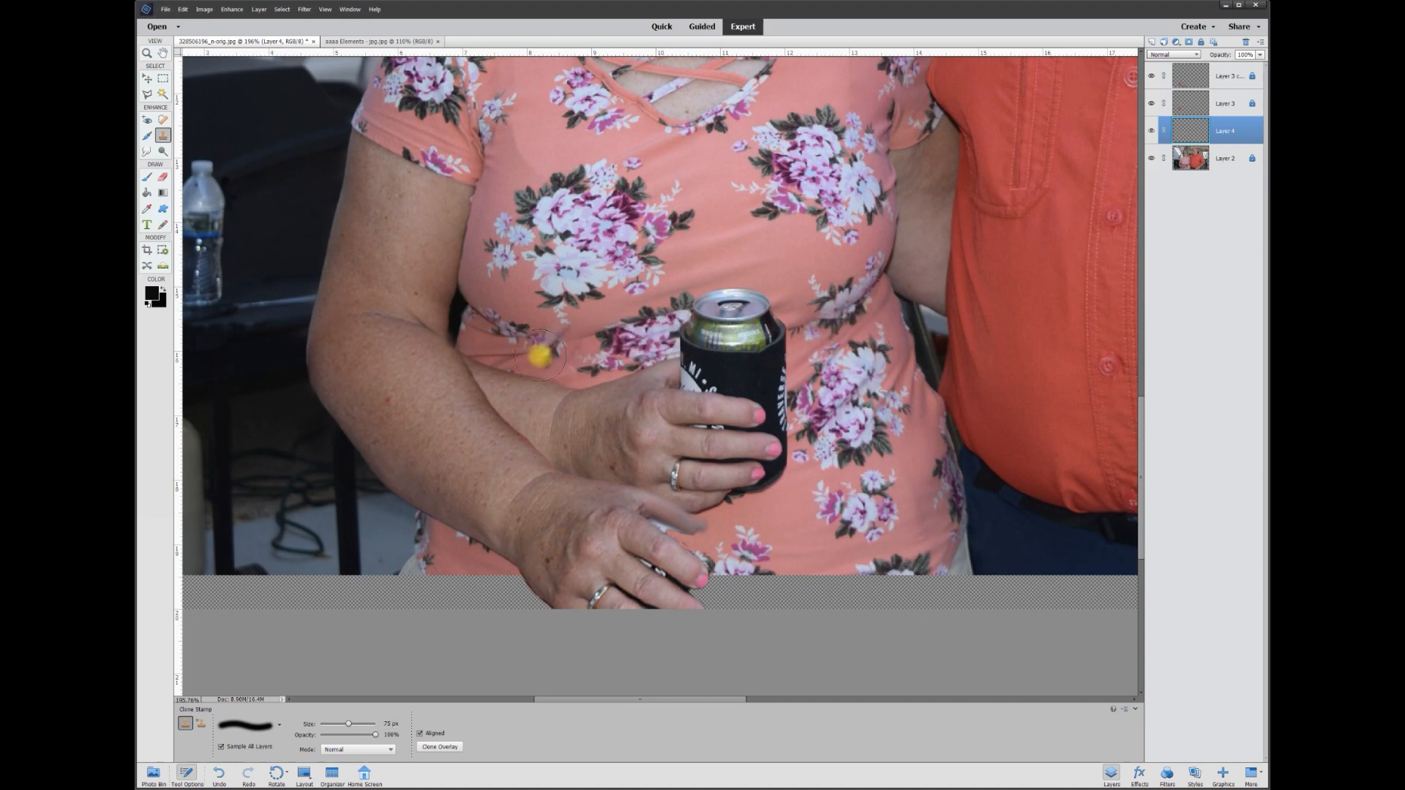
{"action": "left_click_drag", "start_coordinate": [475, 358], "coordinate": [505, 443]}
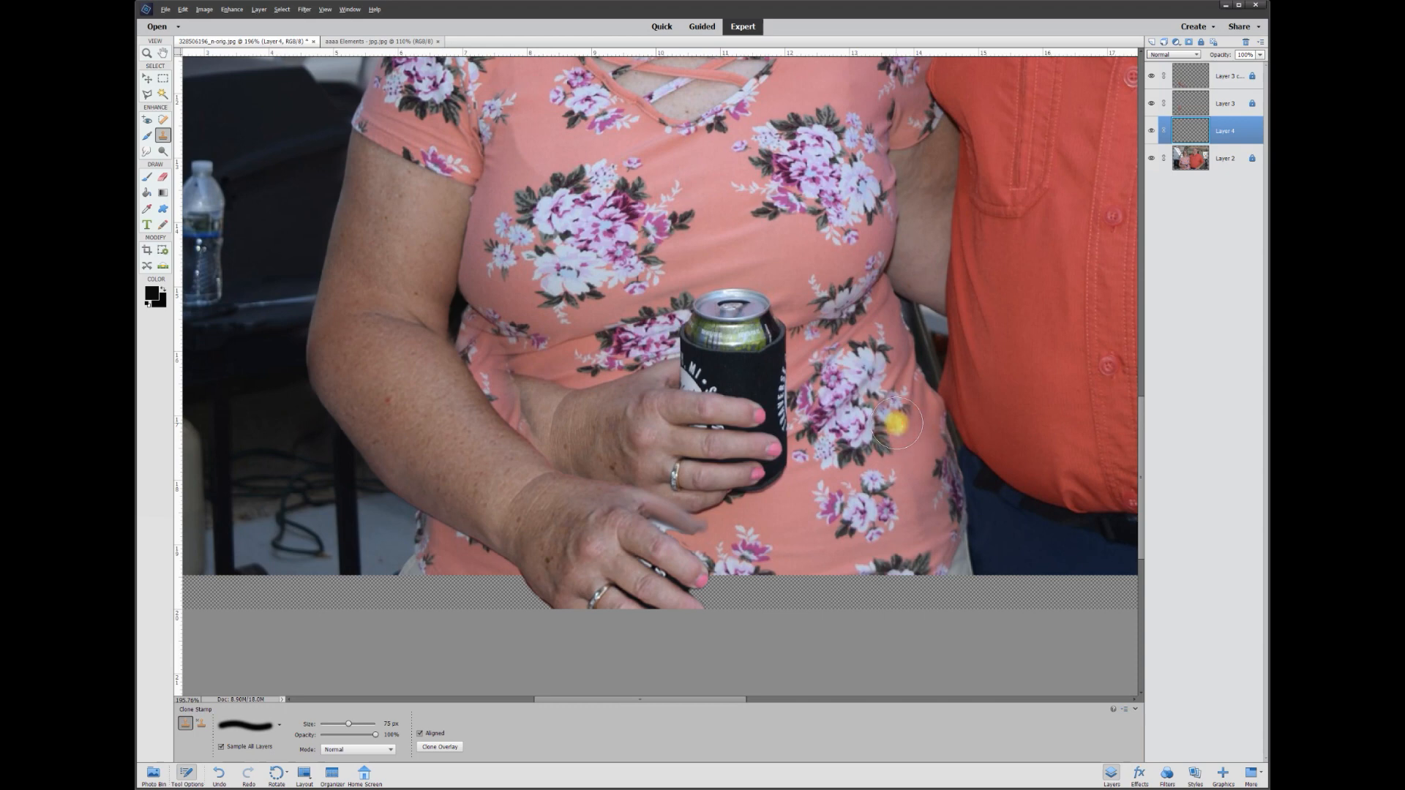
{"action": "mouse_move", "coordinate": [506, 357]}
{"action": "left_mouse_down"}
{"action": "mouse_move", "coordinate": [527, 354]}
{"action": "mouse_move", "coordinate": [546, 466]}
{"action": "left_mouse_up"}
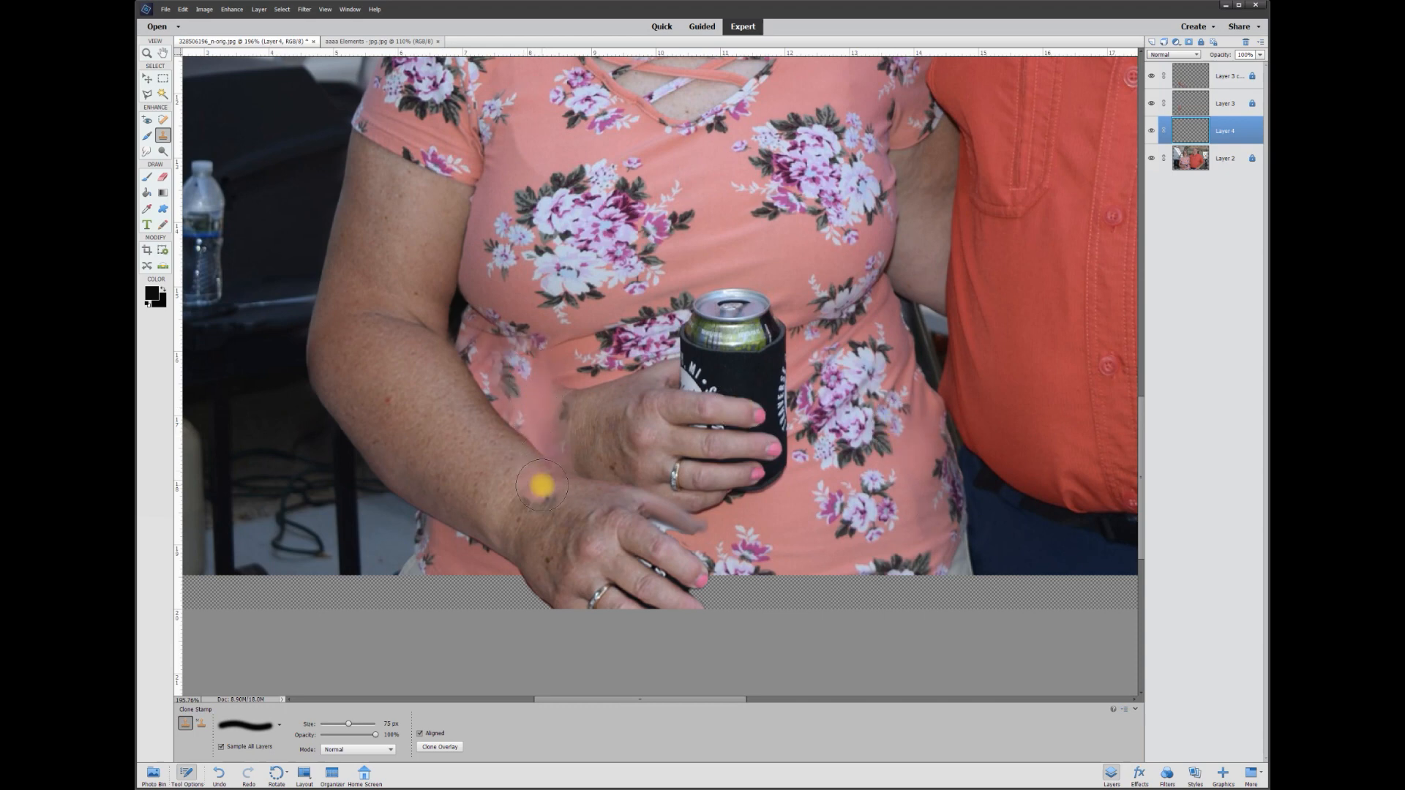
Step: Clone more shirt fabric from the waist area over the original wrist and the back of the hand
{"action": "left_click", "coordinate": [741, 521], "text": "alt"}
{"action": "mouse_move", "coordinate": [552, 374]}
{"action": "left_mouse_down"}
{"action": "mouse_move", "coordinate": [565, 441]}
{"action": "mouse_move", "coordinate": [560, 426]}
{"action": "left_mouse_up"}
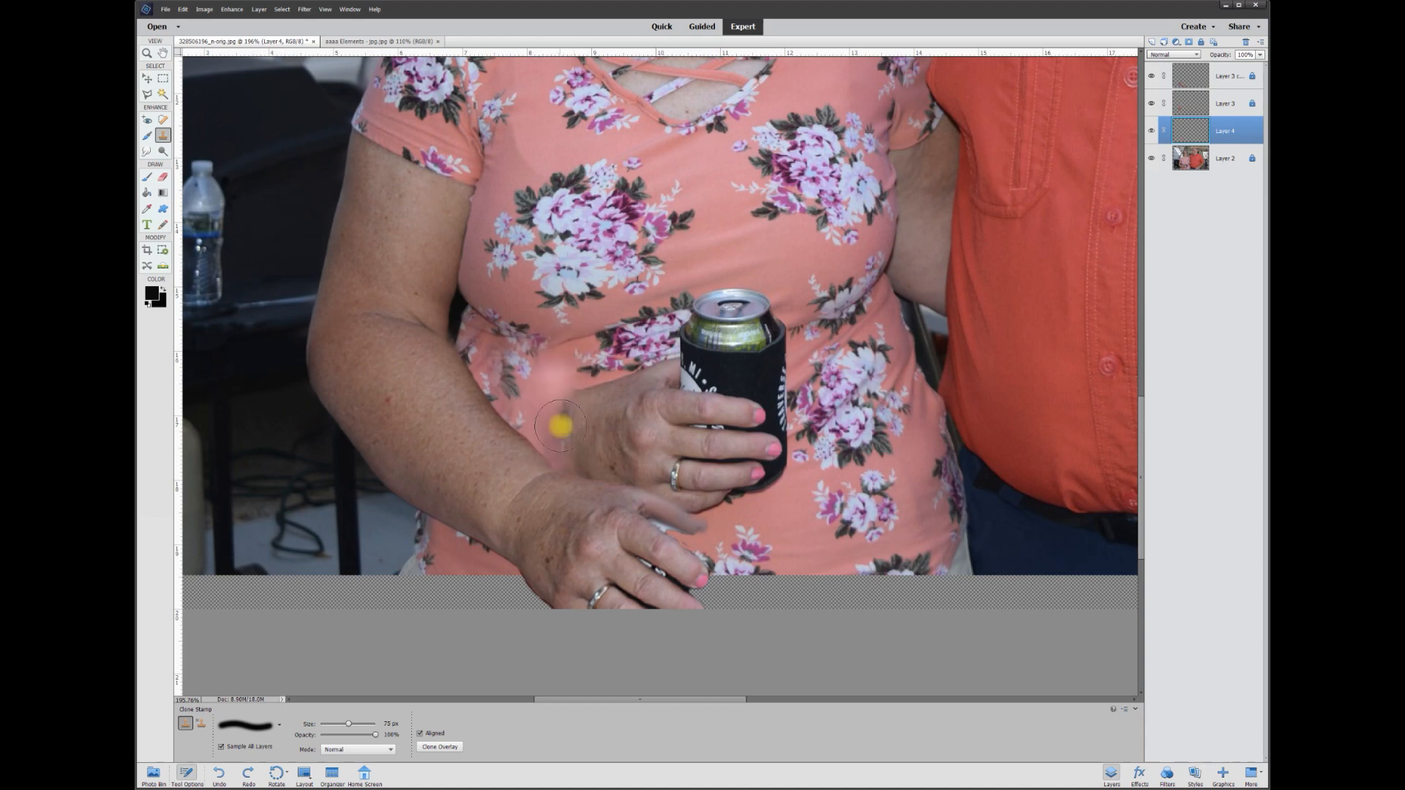
{"action": "left_click", "coordinate": [913, 435], "text": "alt"}
{"action": "mouse_move", "coordinate": [512, 354]}
{"action": "left_mouse_down"}
{"action": "mouse_move", "coordinate": [555, 374]}
{"action": "mouse_move", "coordinate": [564, 473]}
{"action": "left_mouse_up"}
{"action": "left_click", "coordinate": [889, 480], "text": "alt"}
{"action": "mouse_move", "coordinate": [555, 389]}
{"action": "left_mouse_down"}
{"action": "mouse_move", "coordinate": [552, 379]}
{"action": "mouse_move", "coordinate": [571, 449]}
{"action": "mouse_move", "coordinate": [583, 432]}
{"action": "left_mouse_up"}
{"action": "left_click", "coordinate": [889, 479], "text": "alt"}
{"action": "mouse_move", "coordinate": [559, 421]}
{"action": "left_mouse_down"}
{"action": "mouse_move", "coordinate": [562, 379]}
{"action": "mouse_move", "coordinate": [574, 470]}
{"action": "left_mouse_up"}
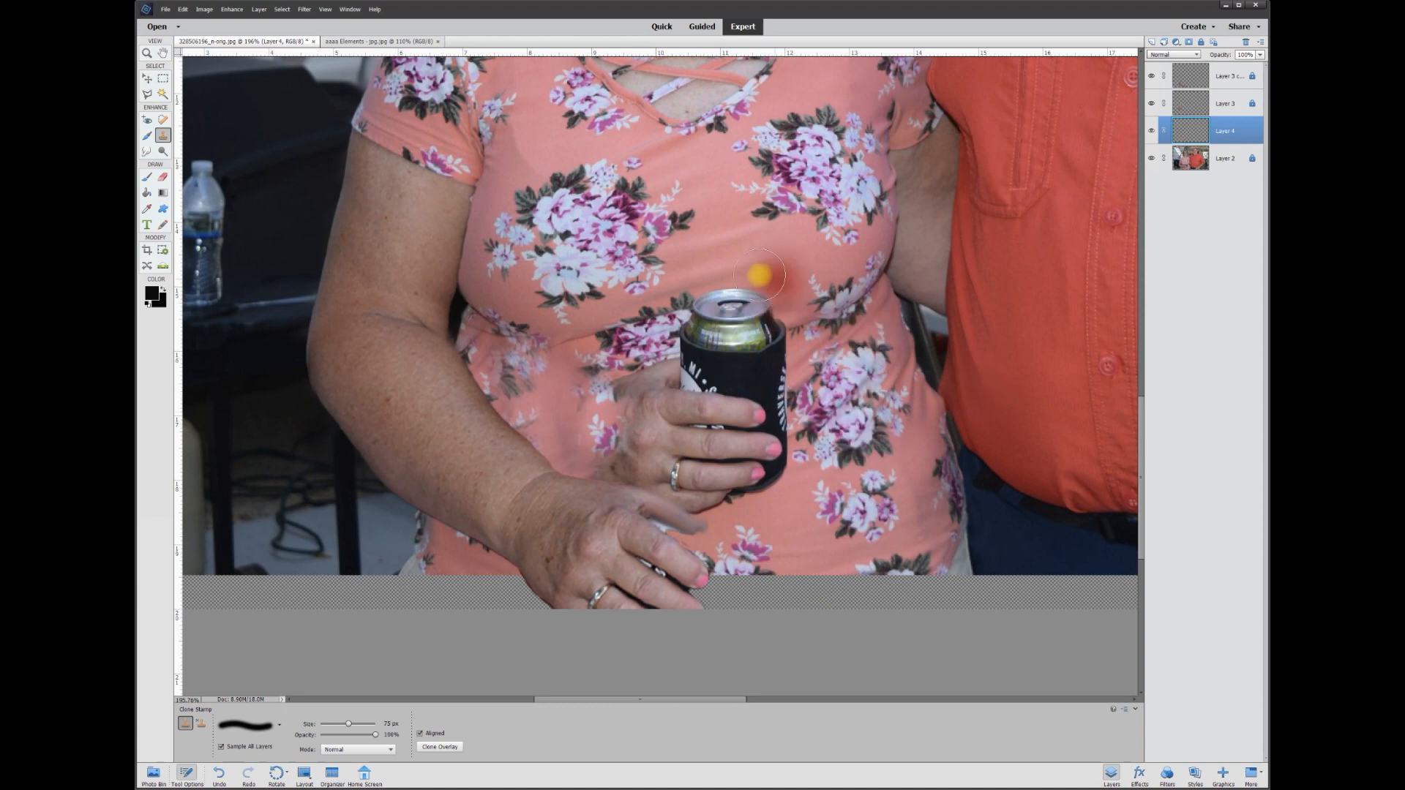
Step: Clone floral shirt fabric over the can and the rest of the original hand
{"action": "mouse_move", "coordinate": [628, 376]}
{"action": "left_mouse_down"}
{"action": "mouse_move", "coordinate": [630, 461]}
{"action": "mouse_move", "coordinate": [662, 348]}
{"action": "mouse_move", "coordinate": [632, 192]}
{"action": "mouse_move", "coordinate": [692, 311]}
{"action": "mouse_move", "coordinate": [661, 494]}
{"action": "mouse_move", "coordinate": [700, 199]}
{"action": "mouse_move", "coordinate": [705, 295]}
{"action": "mouse_move", "coordinate": [727, 334]}
{"action": "mouse_move", "coordinate": [705, 488]}
{"action": "mouse_move", "coordinate": [780, 336]}
{"action": "mouse_move", "coordinate": [759, 348]}
{"action": "mouse_move", "coordinate": [784, 473]}
{"action": "left_mouse_up"}
{"action": "key", "text": "ctrl+z"}
{"action": "scroll", "coordinate": [849, 497], "scroll_direction": "down", "scroll_amount": 4}
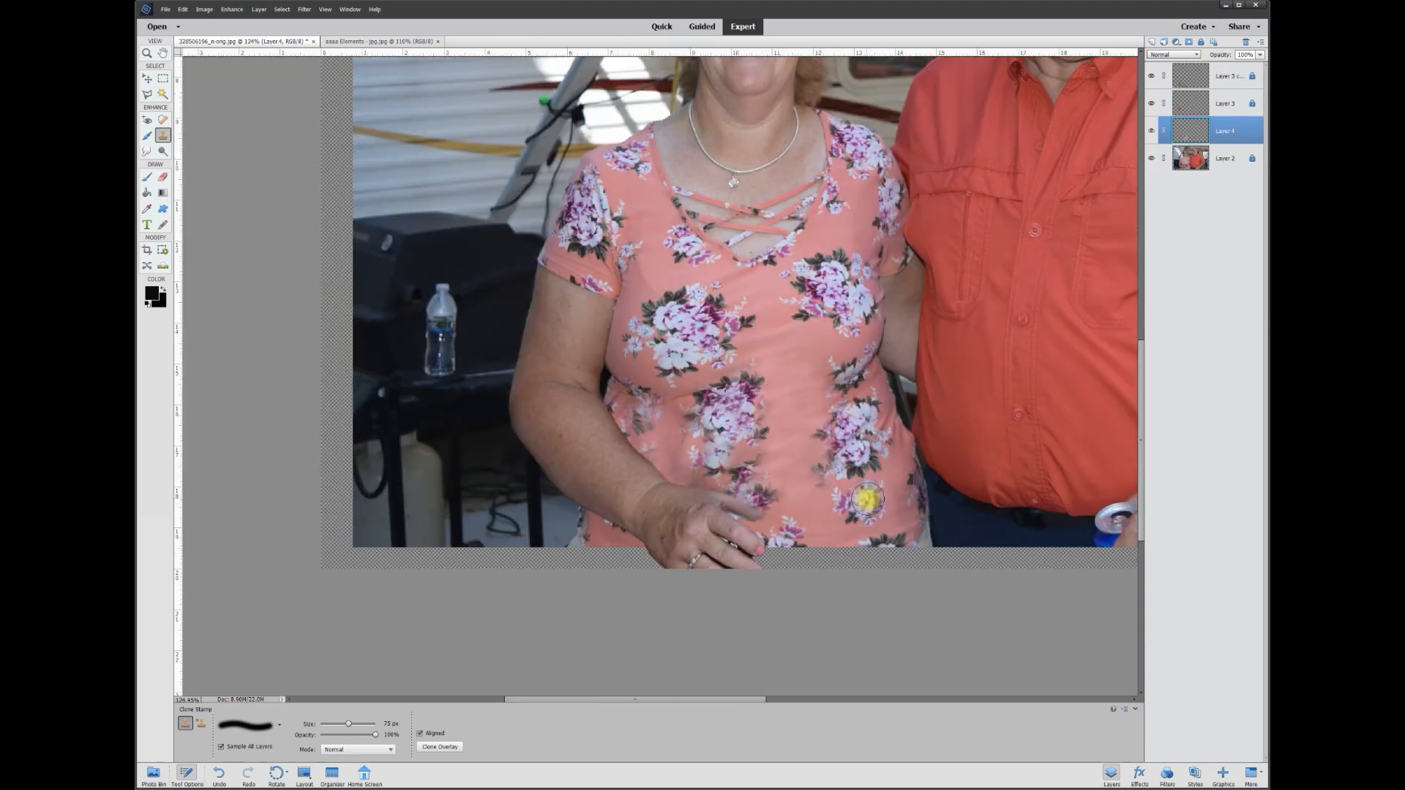
{"action": "scroll", "coordinate": [809, 492], "scroll_direction": "up", "scroll_amount": 3}
{"action": "left_click", "coordinate": [813, 348], "text": "alt"}
{"action": "scroll", "coordinate": [763, 420], "scroll_direction": "down", "scroll_amount": 5}
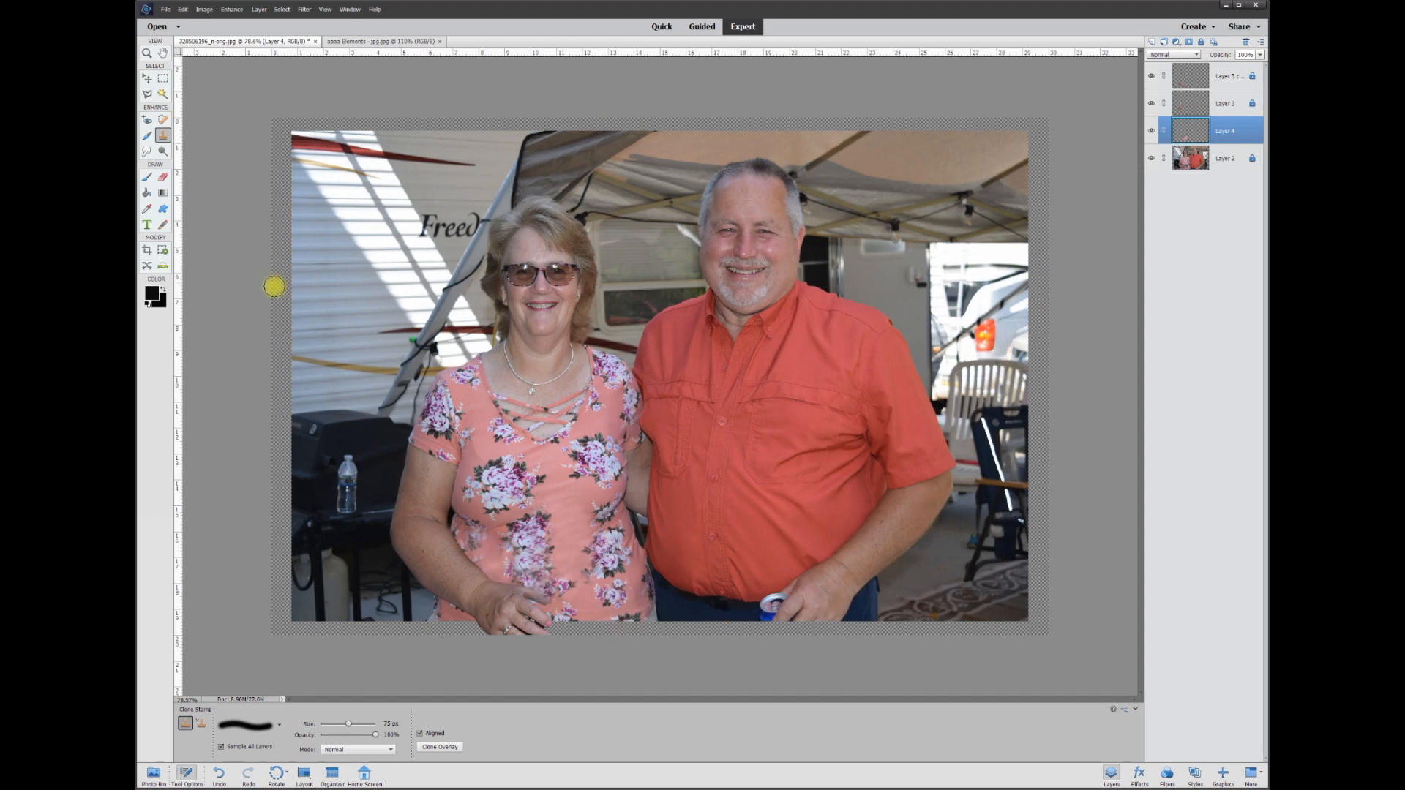
Step: Crop the photo to remove the transparent borders and the bottom strip with the woman's fingers and most of the man's can
{"action": "left_click", "coordinate": [148, 251]}
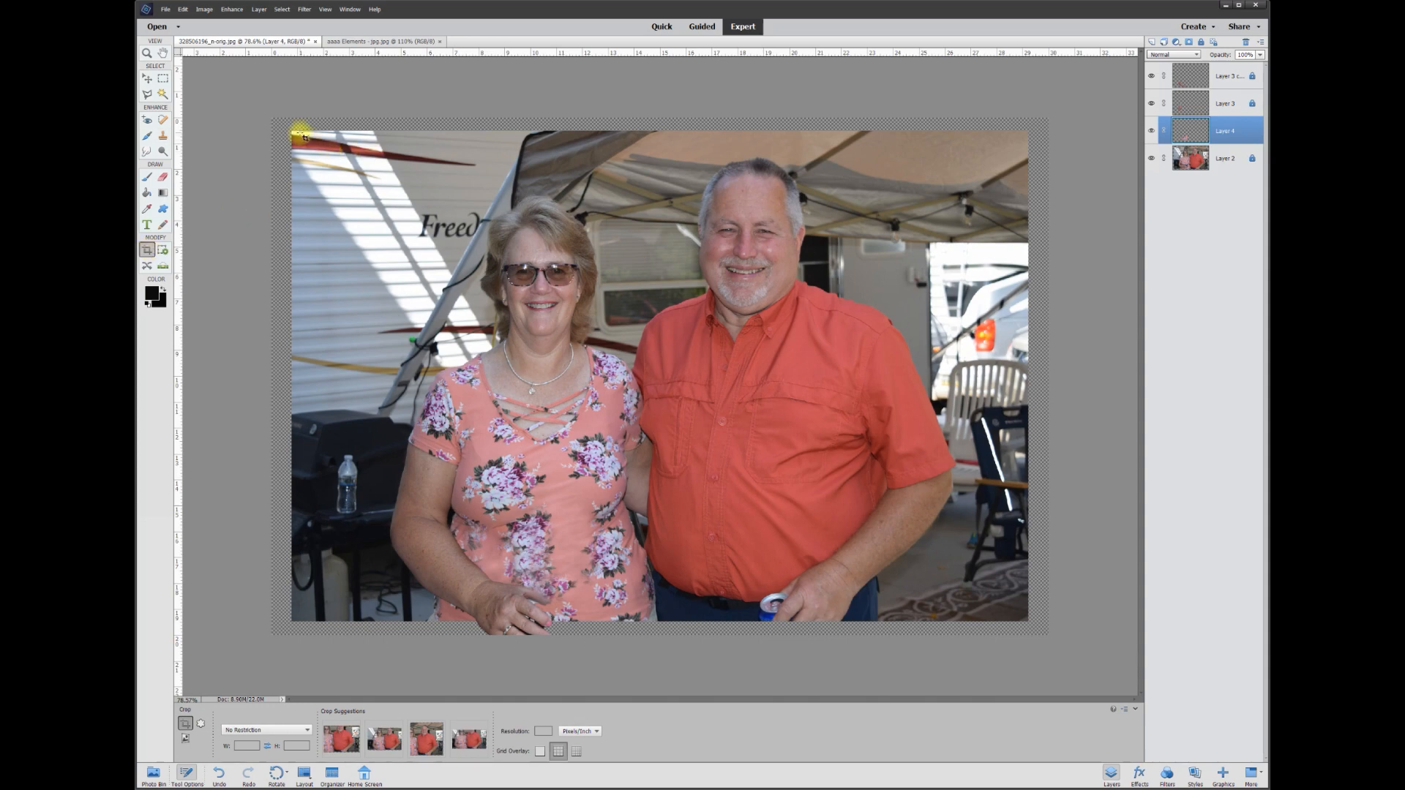
{"action": "left_click_drag", "start_coordinate": [303, 136], "coordinate": [1030, 600]}
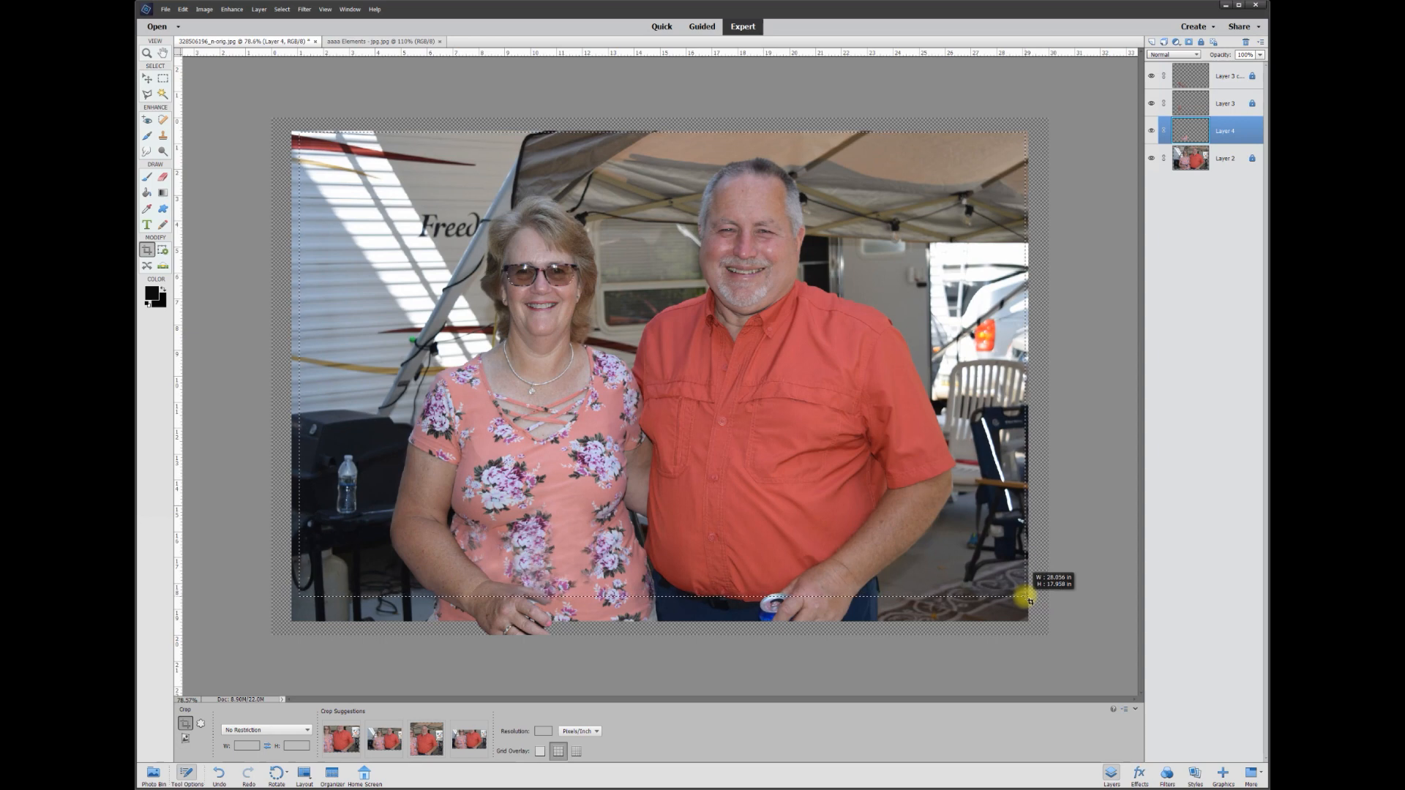
{"action": "left_click_drag", "start_coordinate": [1030, 600], "coordinate": [1027, 598]}
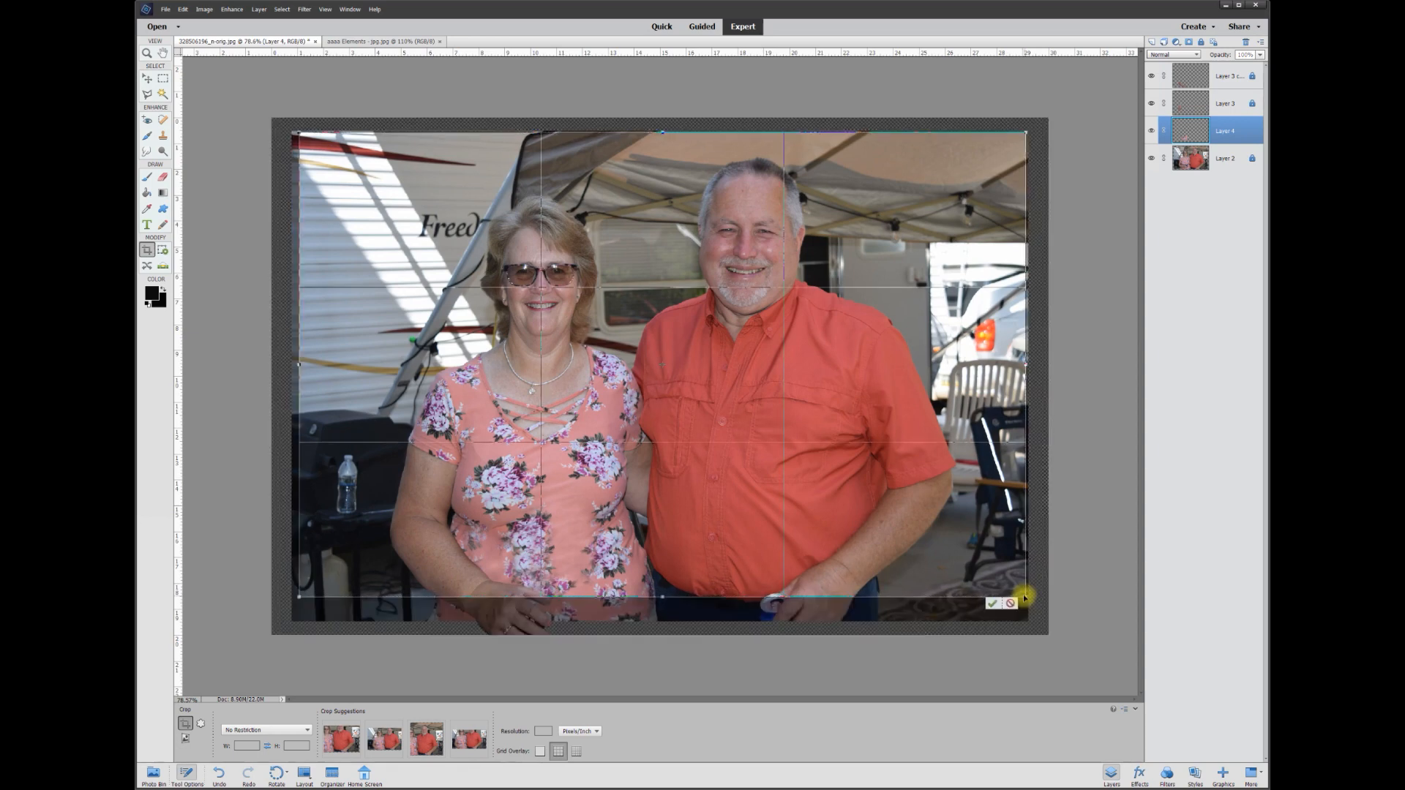
{"action": "left_click", "coordinate": [992, 604]}
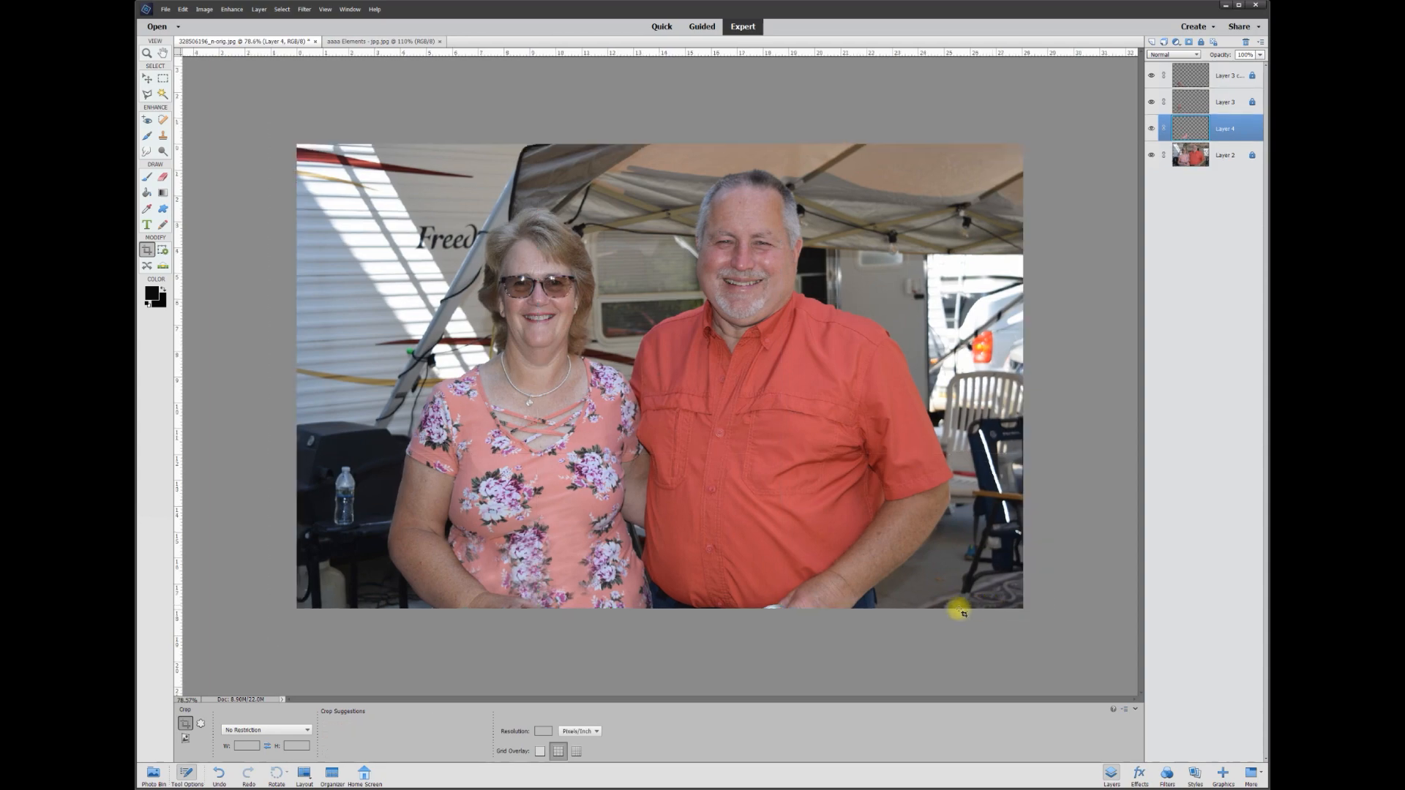
Step: Smudge the orange shirt over the remaining rim of the man's can on Layer 2 at the photo's lower edge
{"action": "scroll", "coordinate": [657, 644], "scroll_direction": "up", "scroll_amount": 5}
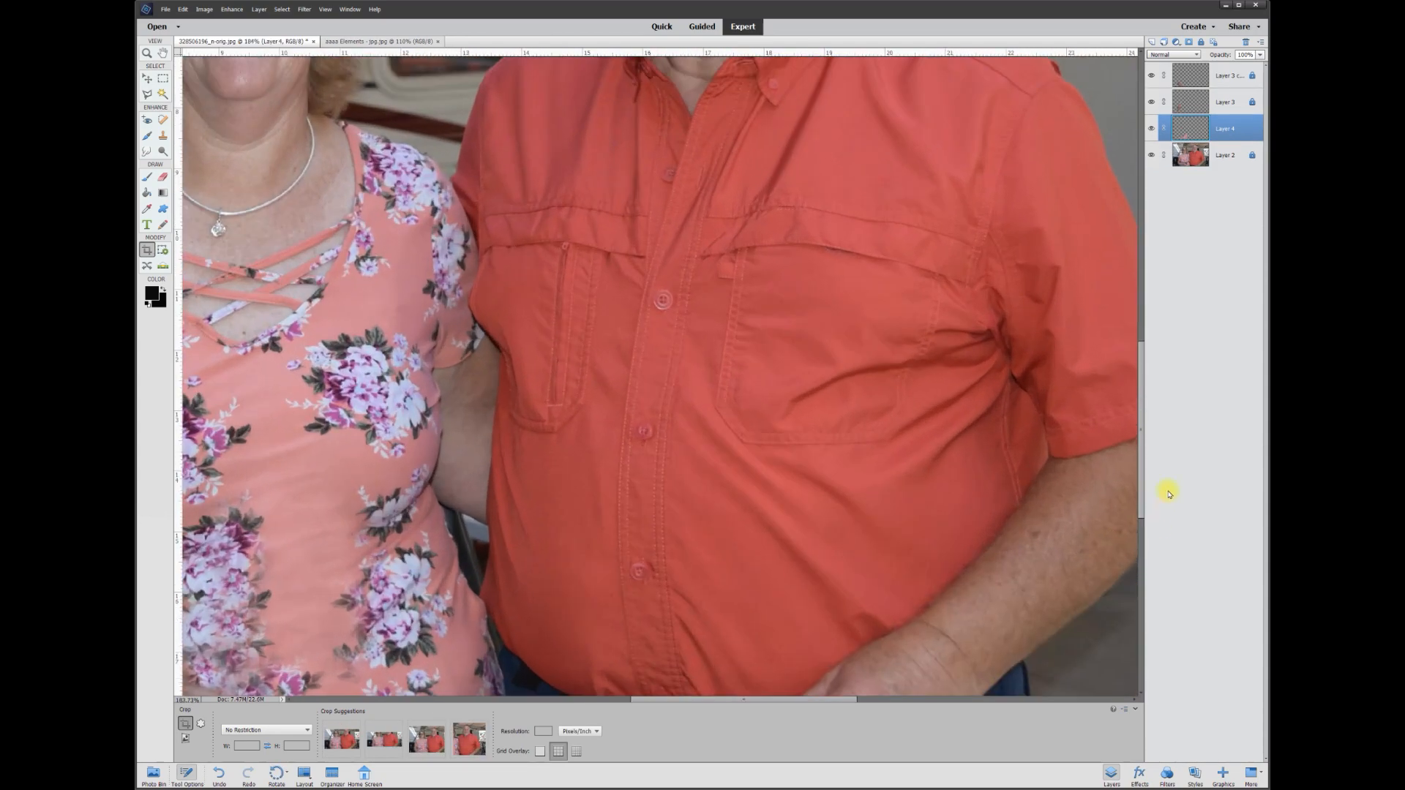
{"action": "left_click_drag", "start_coordinate": [1142, 504], "coordinate": [1142, 543]}
{"action": "scroll", "coordinate": [802, 583], "scroll_direction": "up", "scroll_amount": 3}
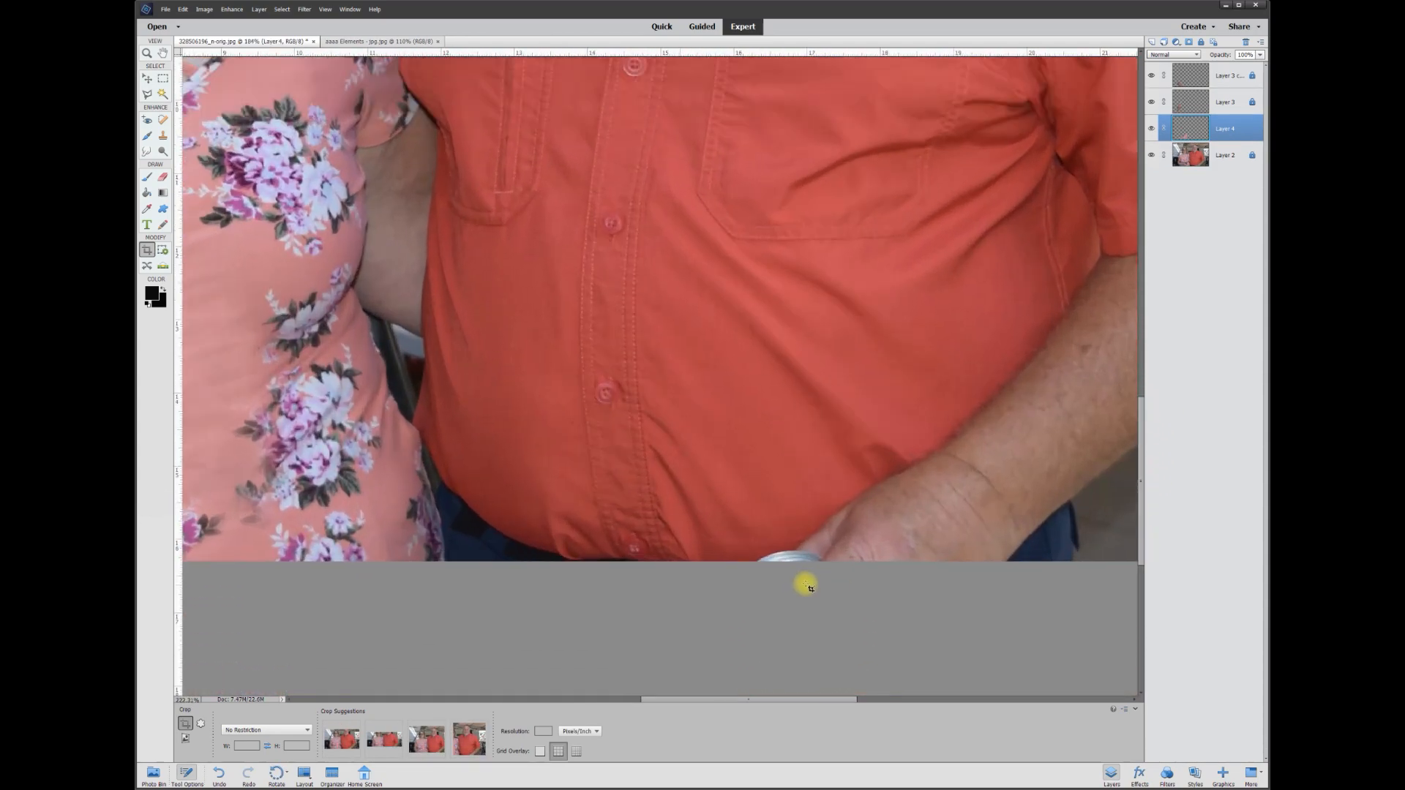
{"action": "left_click", "coordinate": [146, 152]}
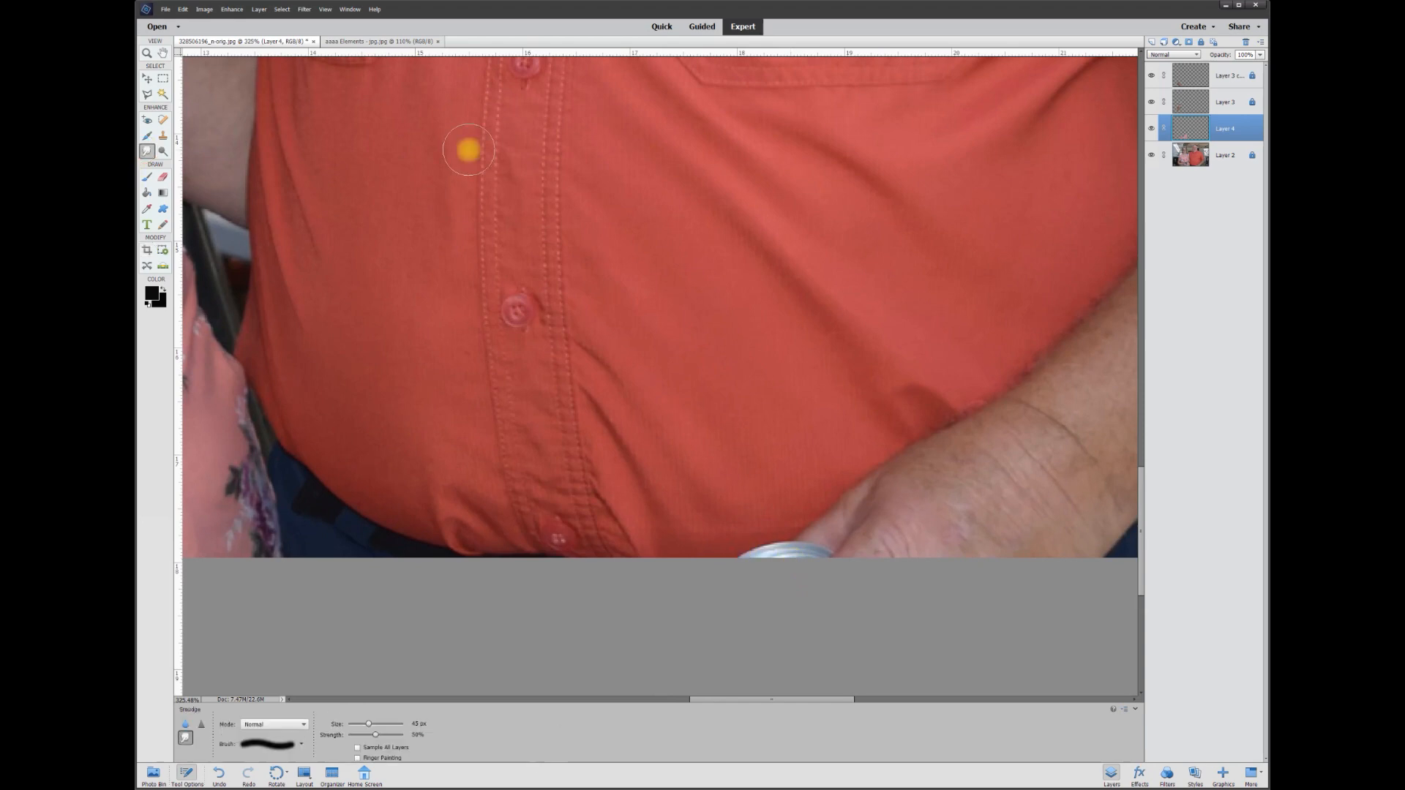
{"action": "left_click", "coordinate": [1226, 157]}
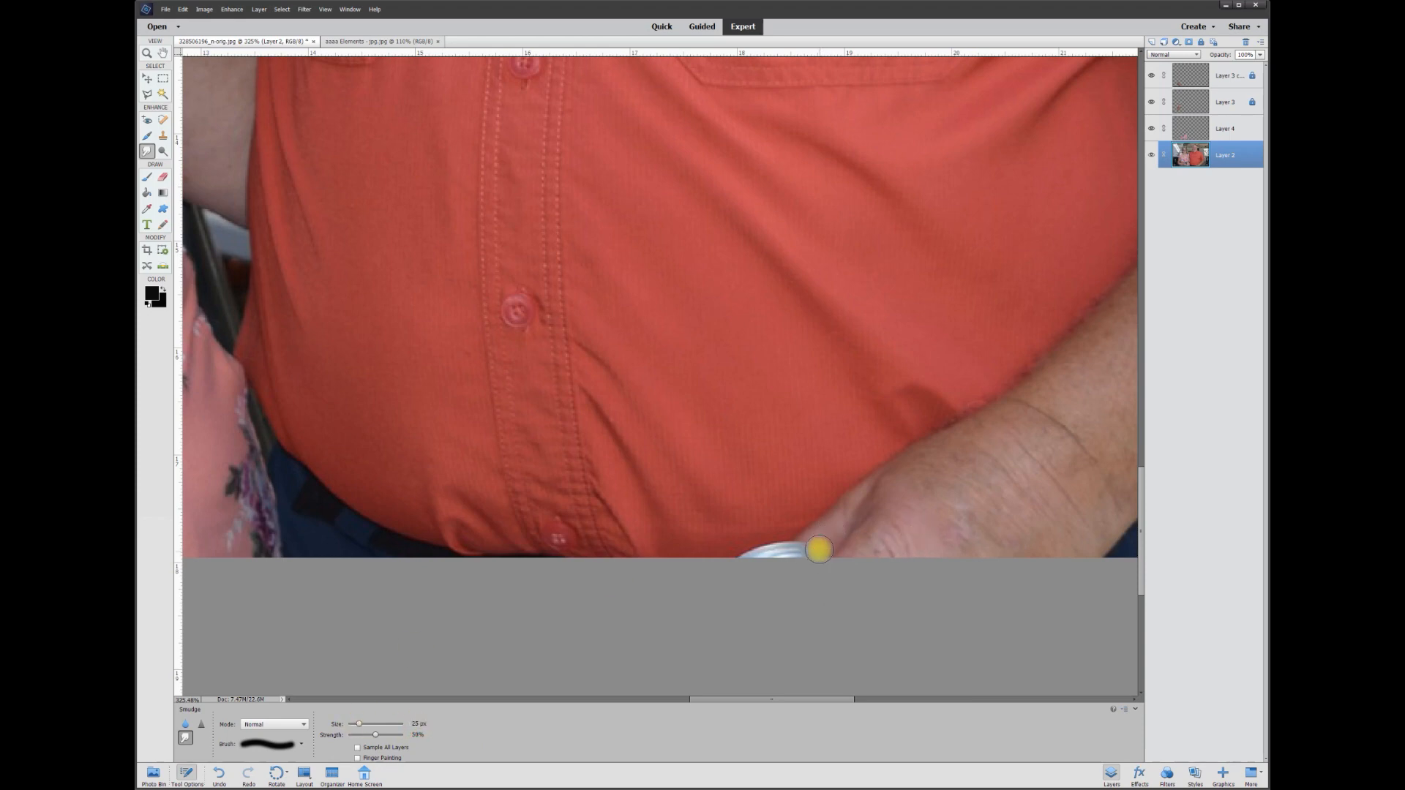
{"action": "mouse_move", "coordinate": [793, 568]}
{"action": "left_mouse_down"}
{"action": "mouse_move", "coordinate": [790, 533]}
{"action": "mouse_move", "coordinate": [777, 535]}
{"action": "left_mouse_up"}
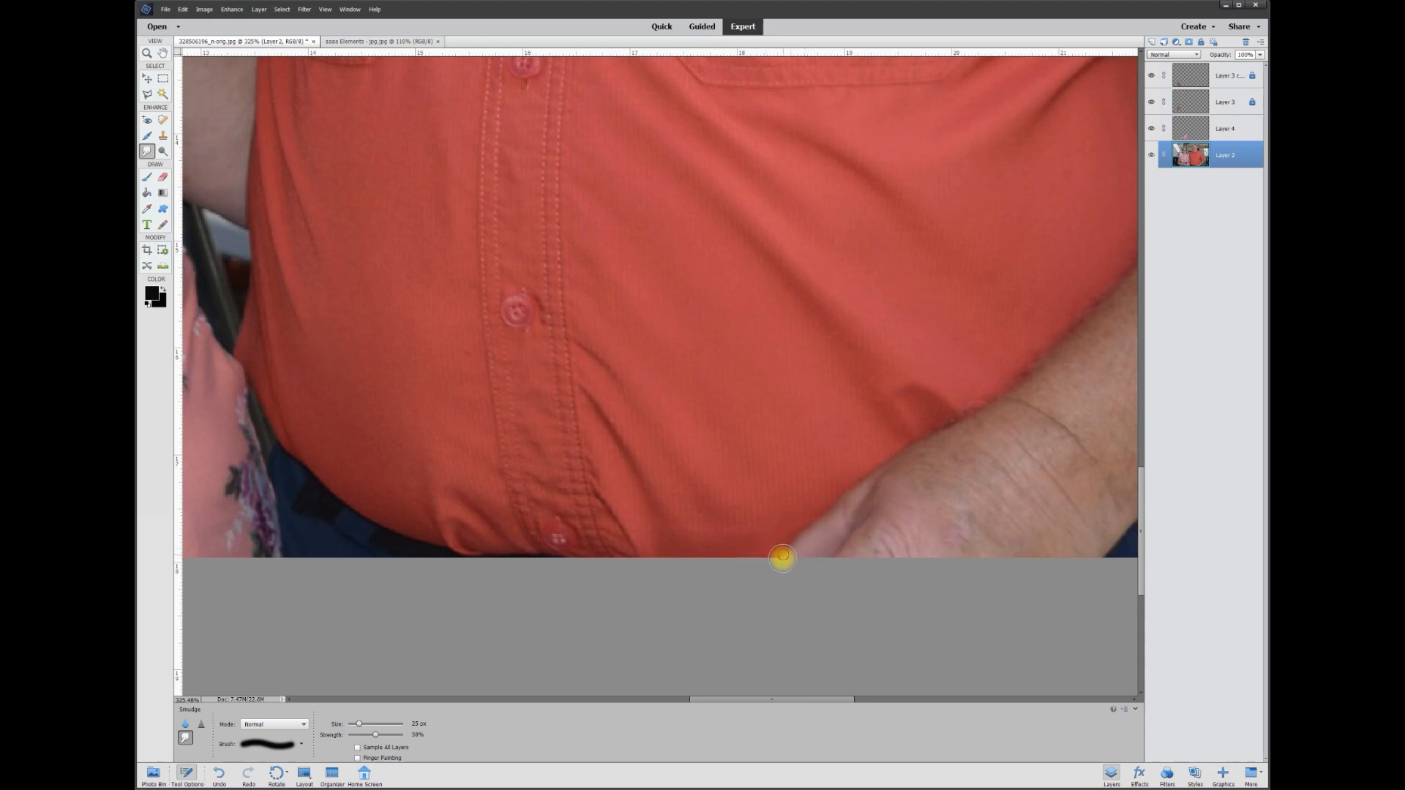
Step: Compare the edit with the original by hiding Layer 3 copy, Layer 3 and Layer 4, and show all three again
{"action": "key", "text": "v"}
{"action": "key", "text": "ctrl+0"}
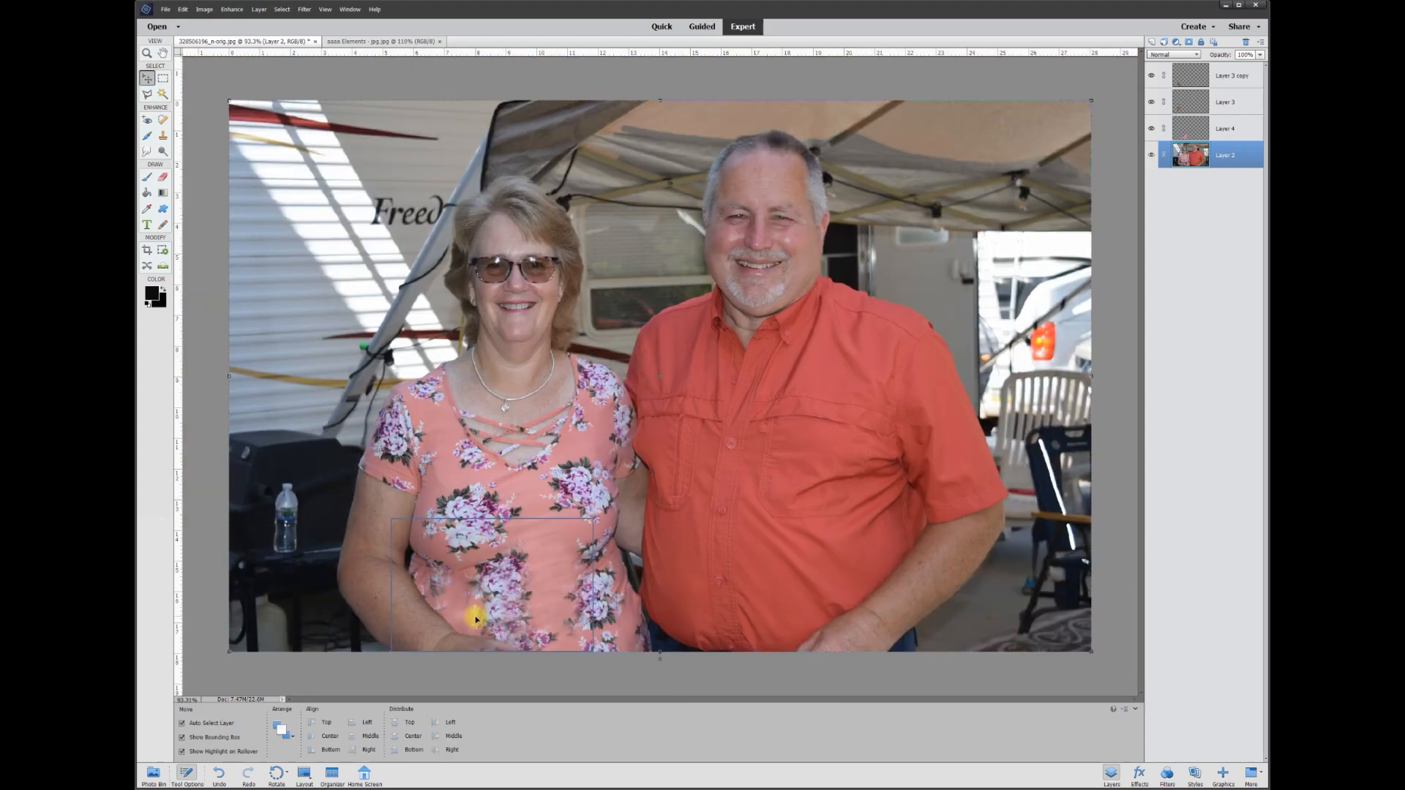
{"action": "left_click", "coordinate": [1153, 78]}
{"action": "left_click", "coordinate": [1153, 104]}
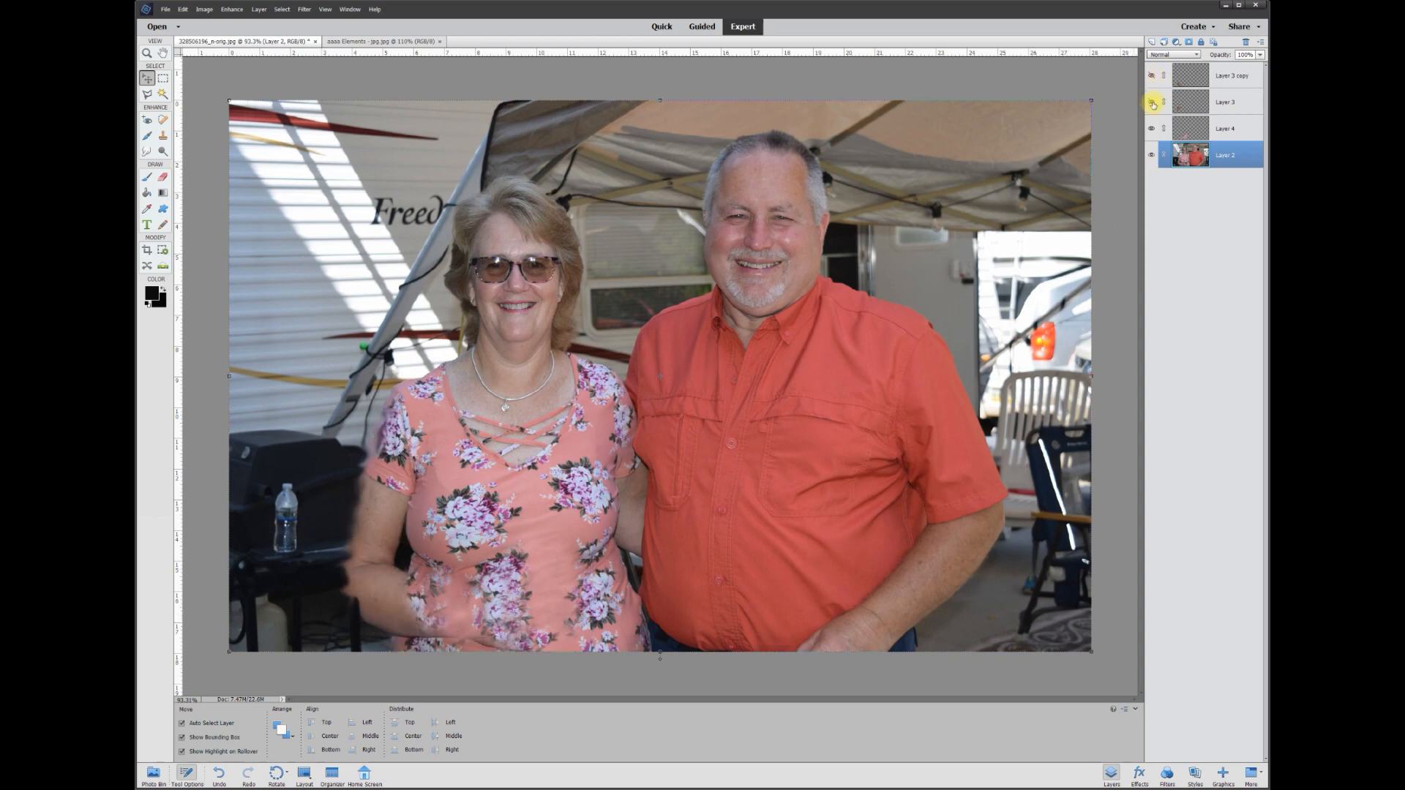
{"action": "left_click", "coordinate": [1152, 131]}
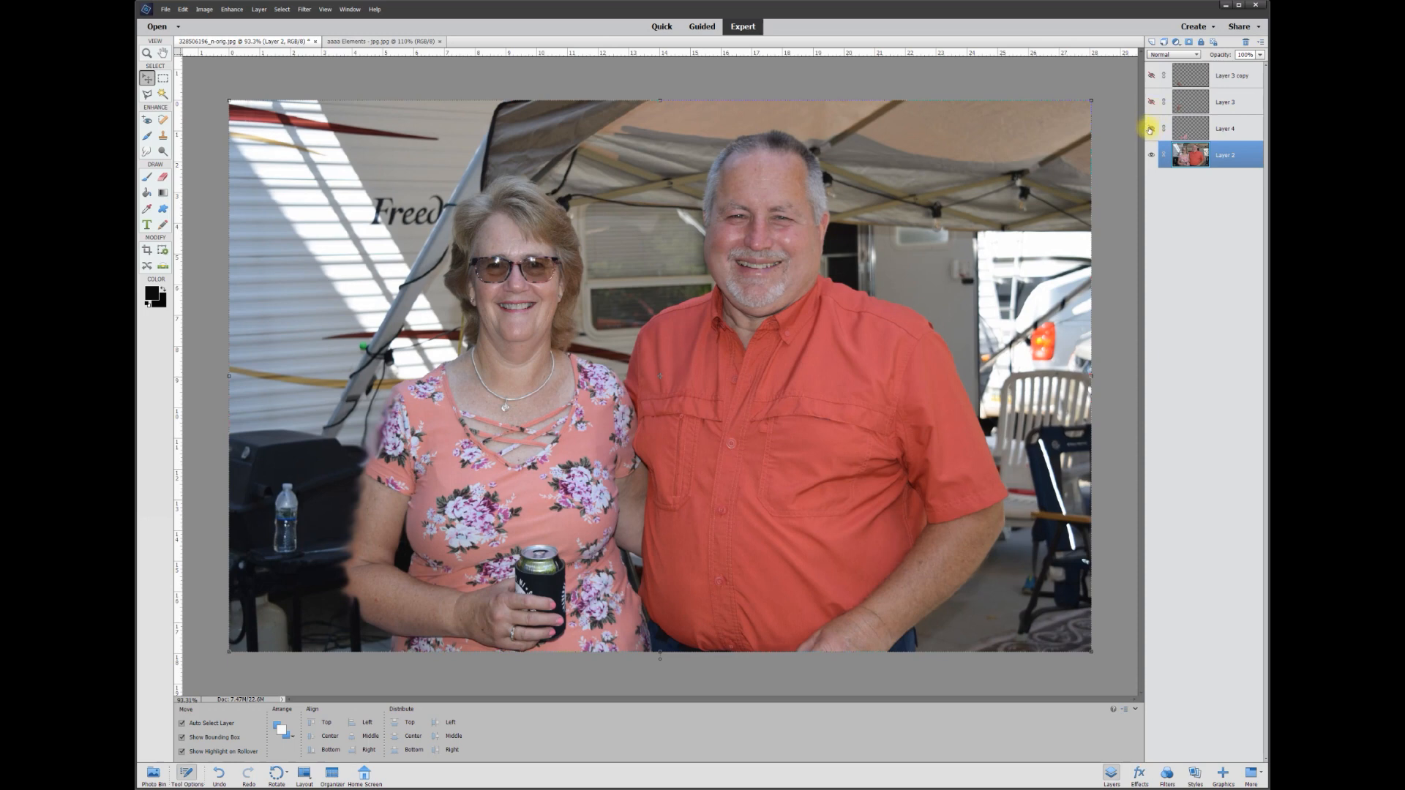
{"action": "left_click", "coordinate": [1150, 130]}
{"action": "left_click", "coordinate": [1154, 105]}
{"action": "left_click", "coordinate": [1152, 77]}
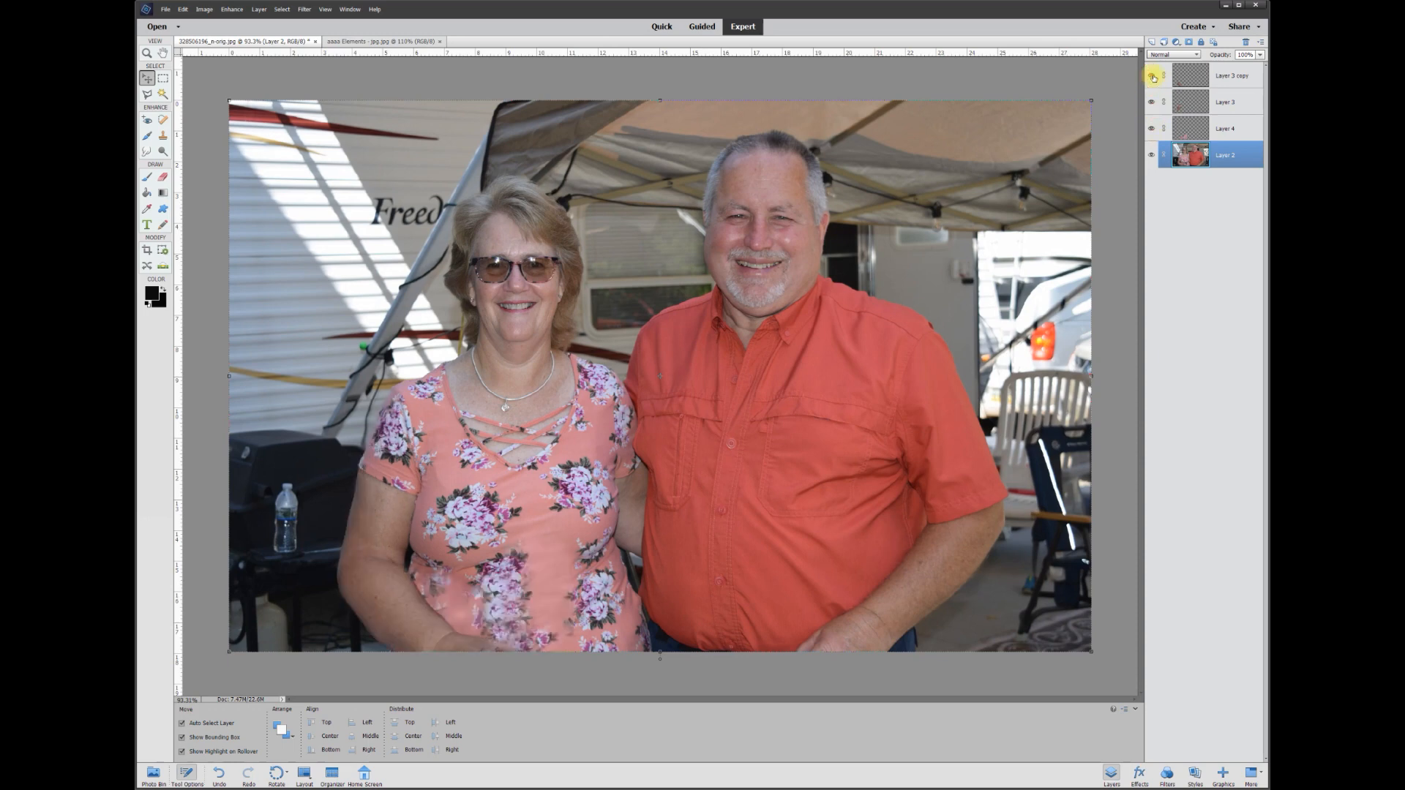